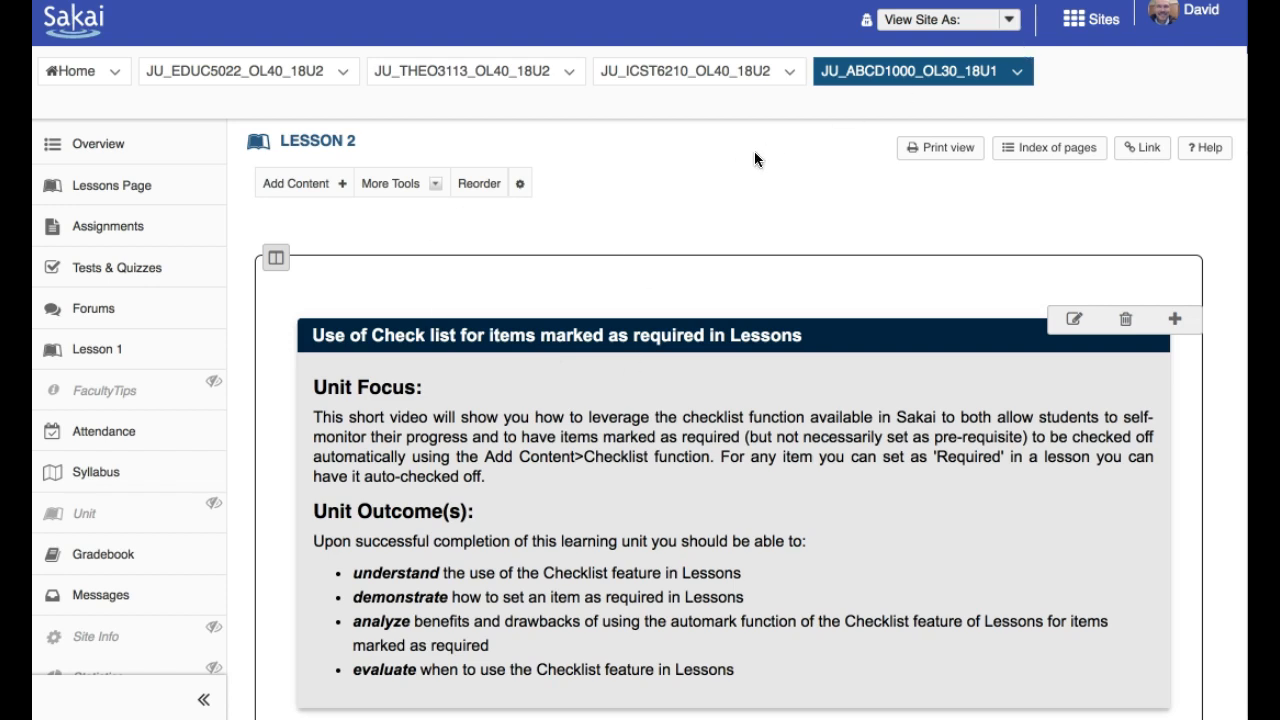
Step: Look through the Lesson 2 page, from the unit overview and video to the required items and student sections
scroll(640, 427, down, 10)
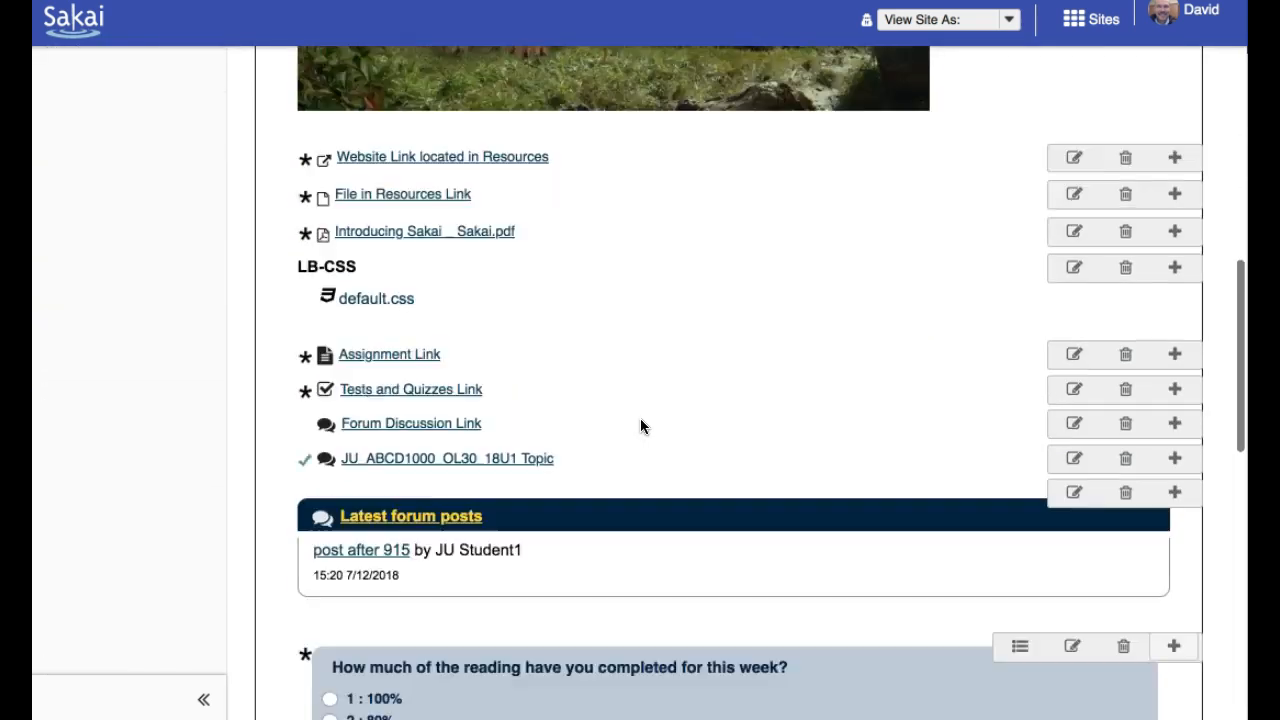
scroll(641, 427, down, 8)
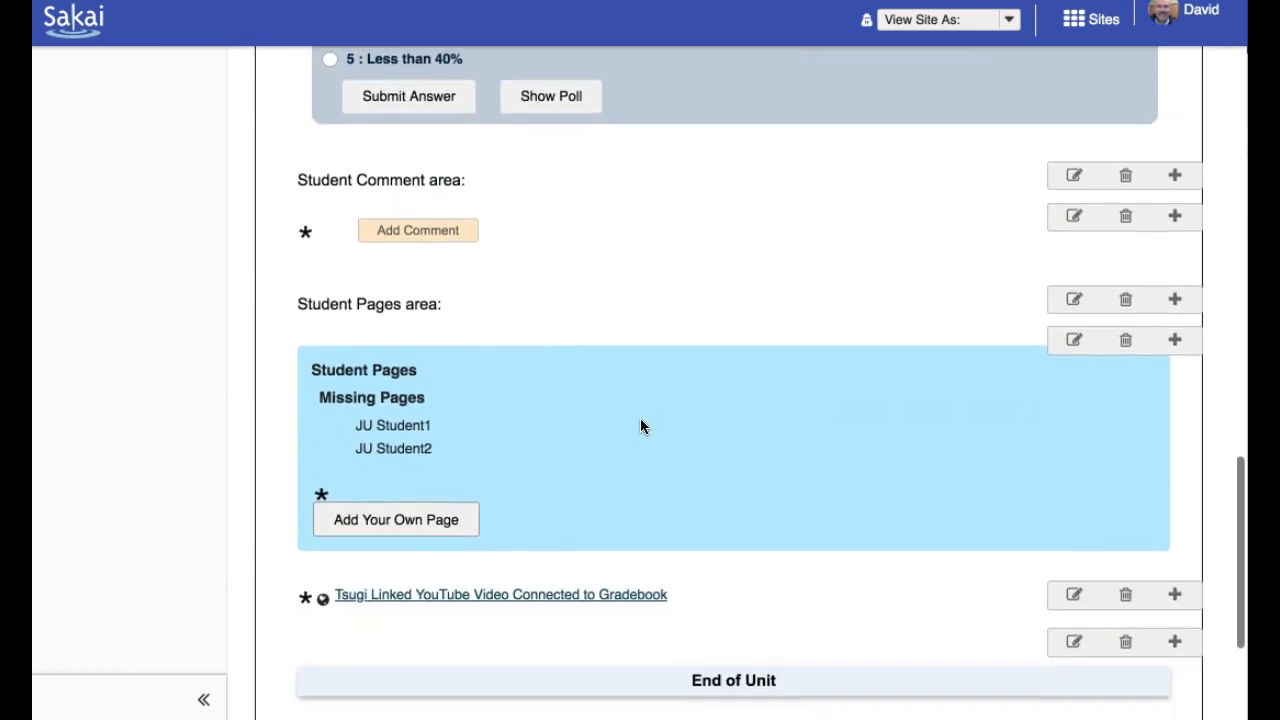
scroll(641, 427, up, 10)
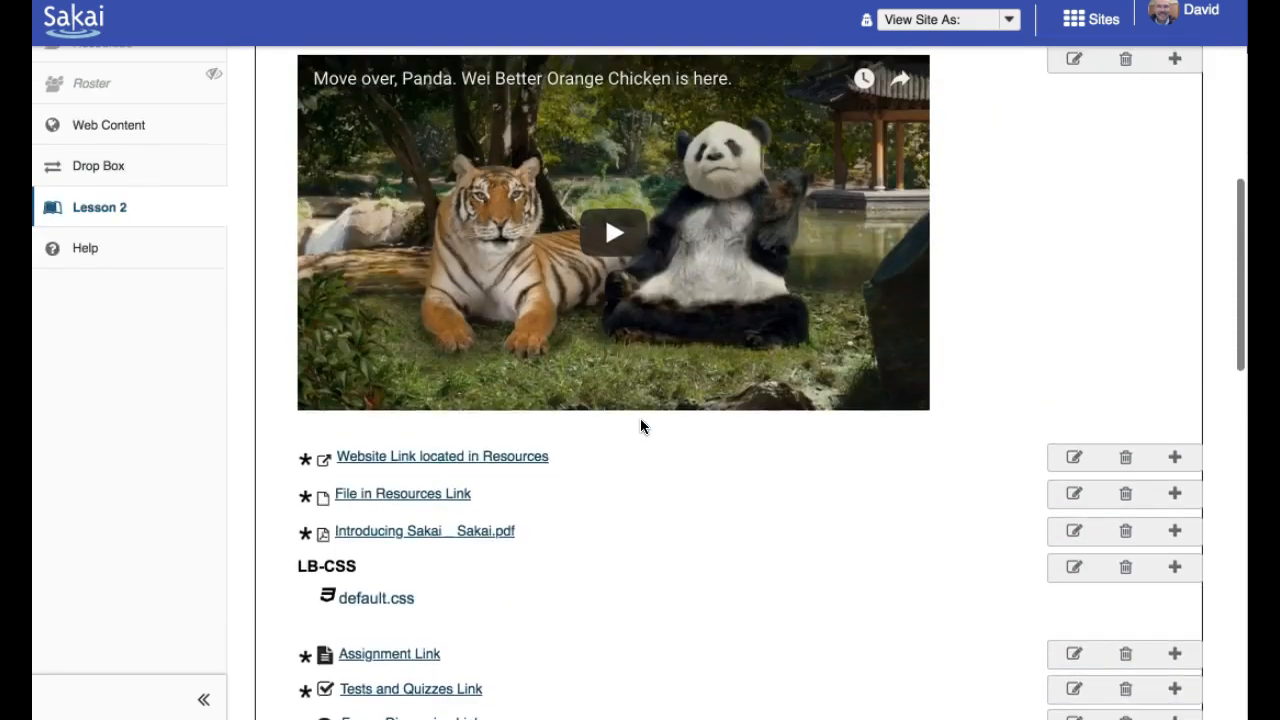
scroll(641, 427, up, 10)
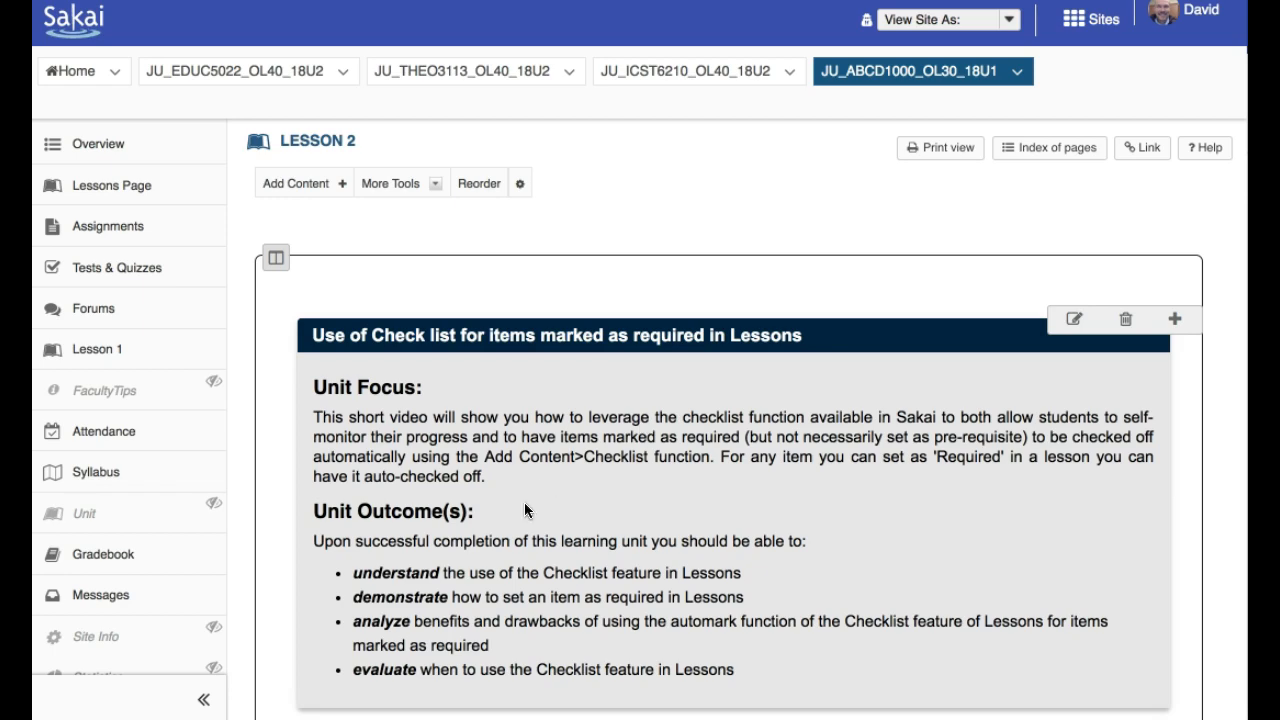
scroll(524, 502, down, 5)
scroll(524, 502, up, 4)
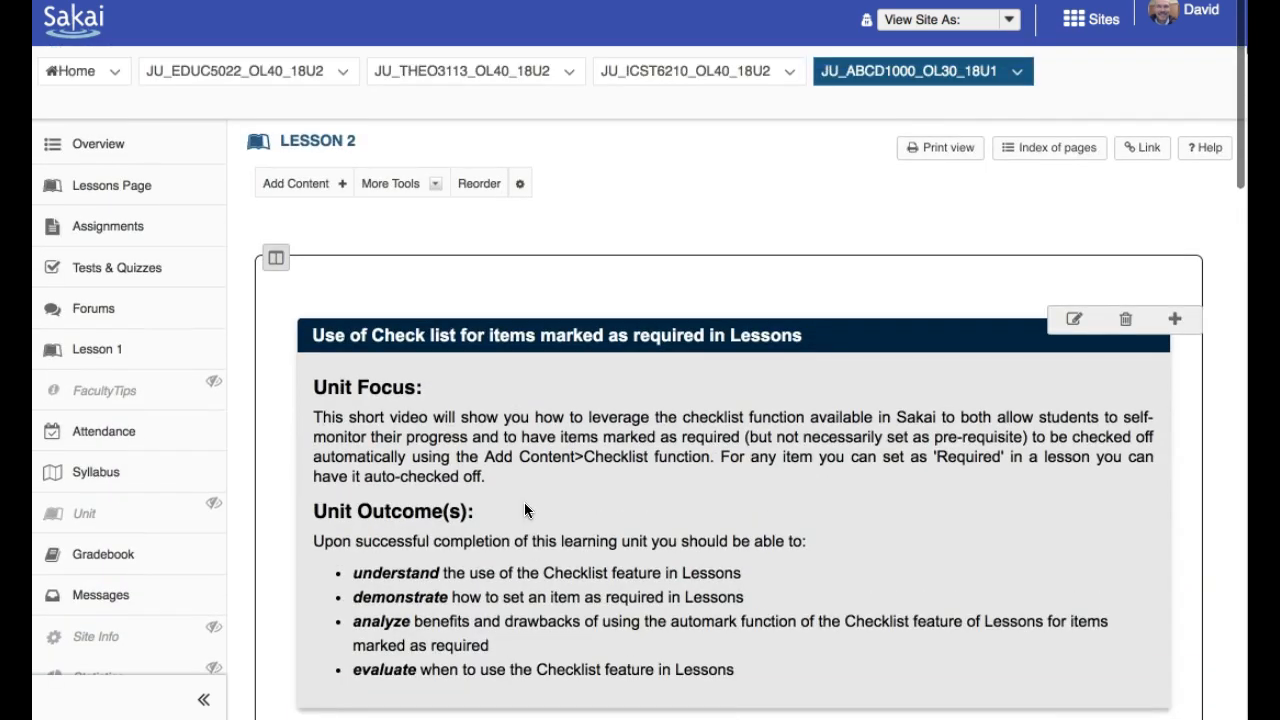
scroll(525, 508, down, 5)
scroll(525, 510, down, 2)
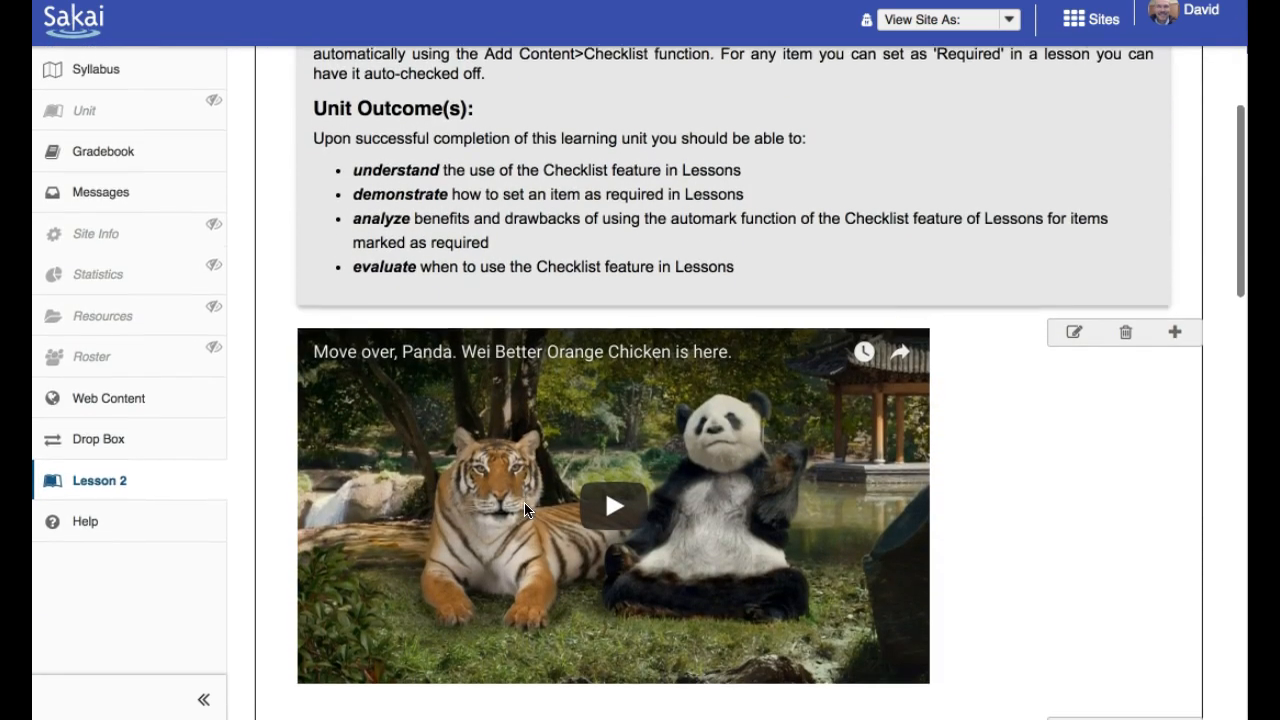
scroll(533, 560, down, 2)
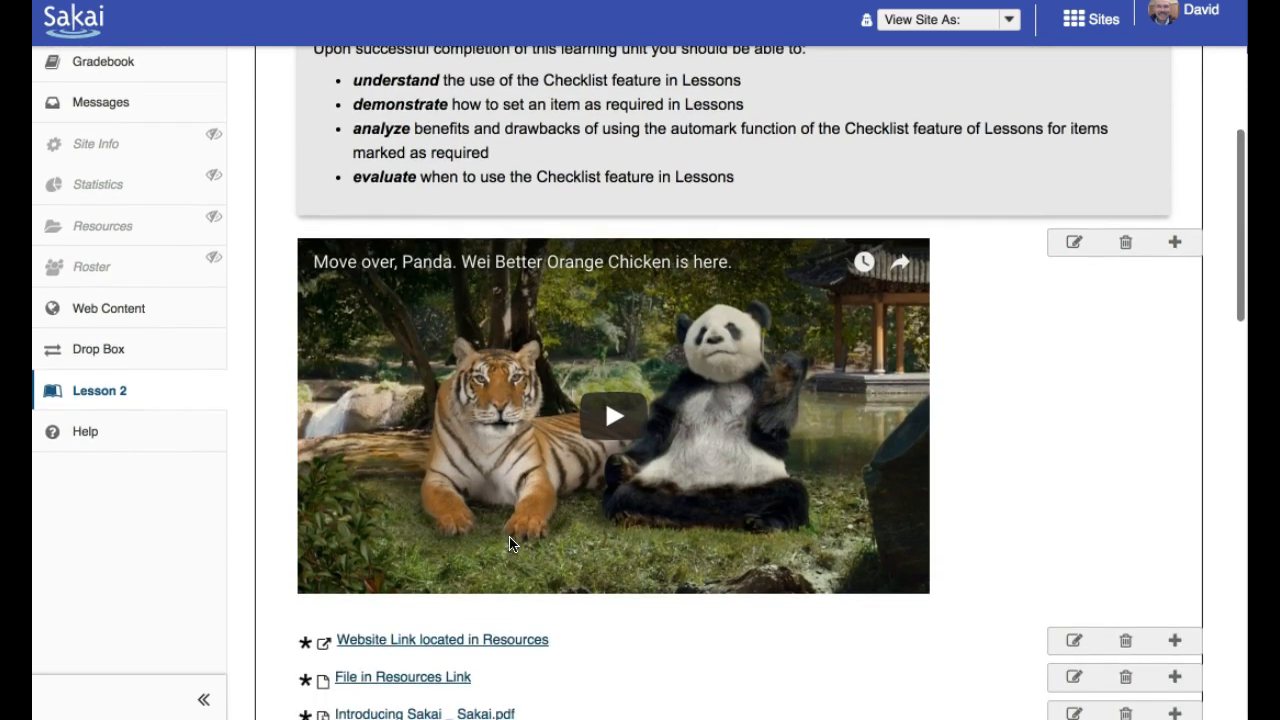
scroll(528, 504, up, 3)
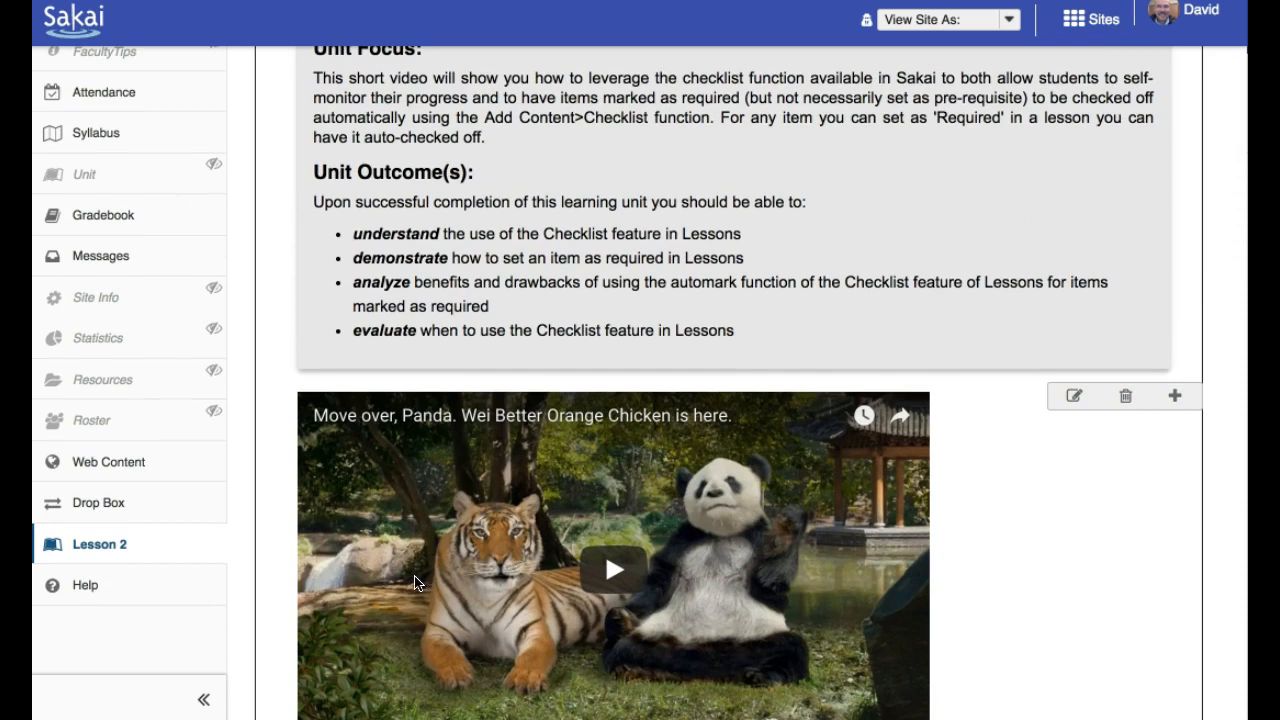
scroll(468, 611, down, 2)
scroll(467, 611, up, 3)
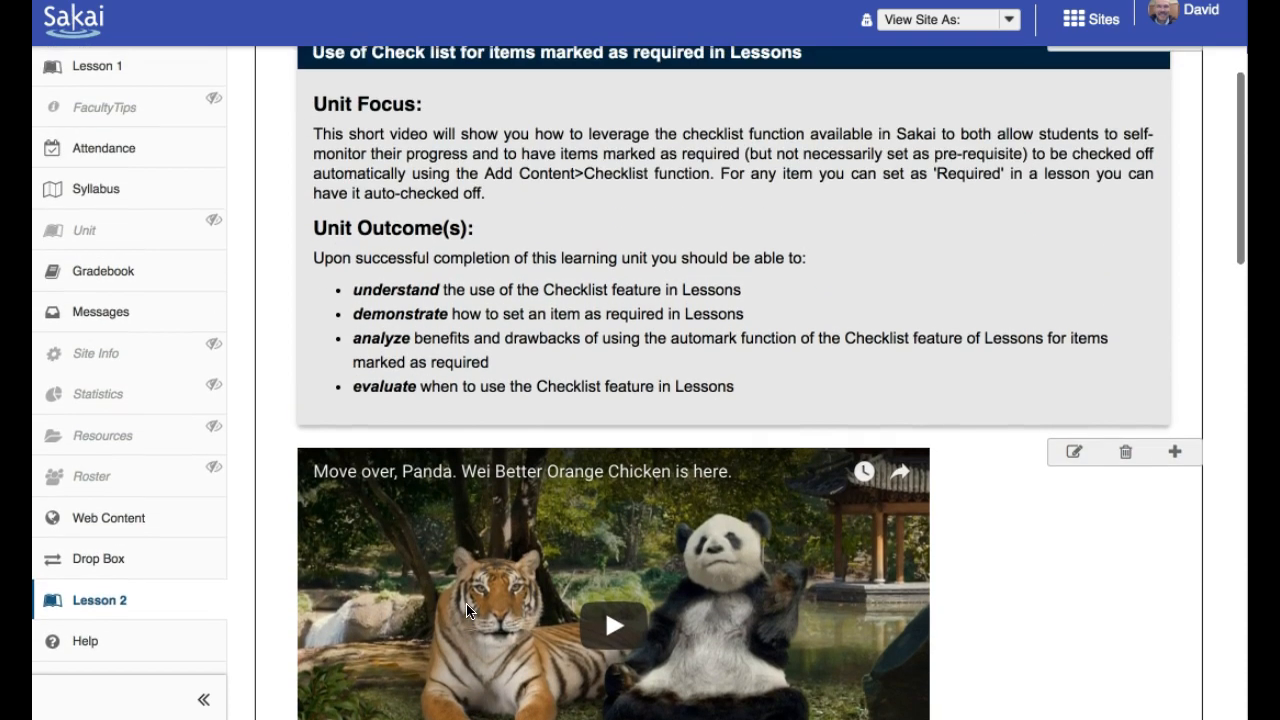
Step: Start adding a new checklist to the Lesson 2 page
scroll(391, 642, up, 6)
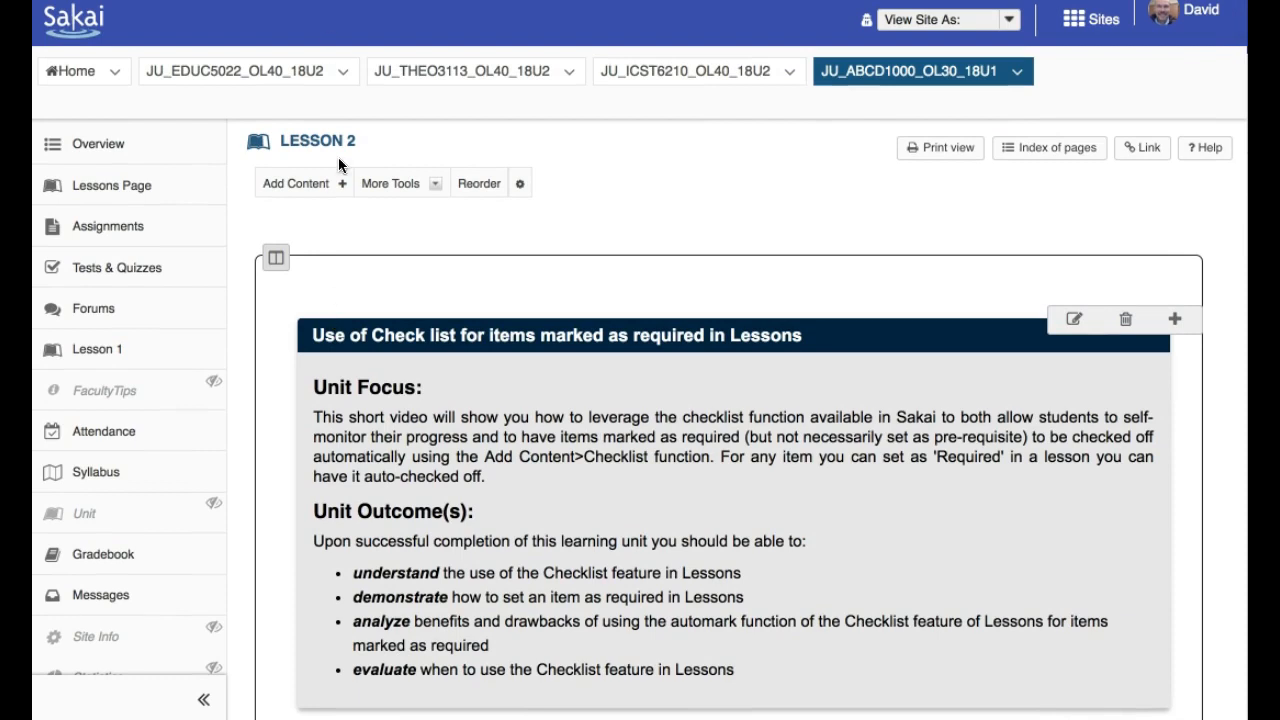
click(337, 183)
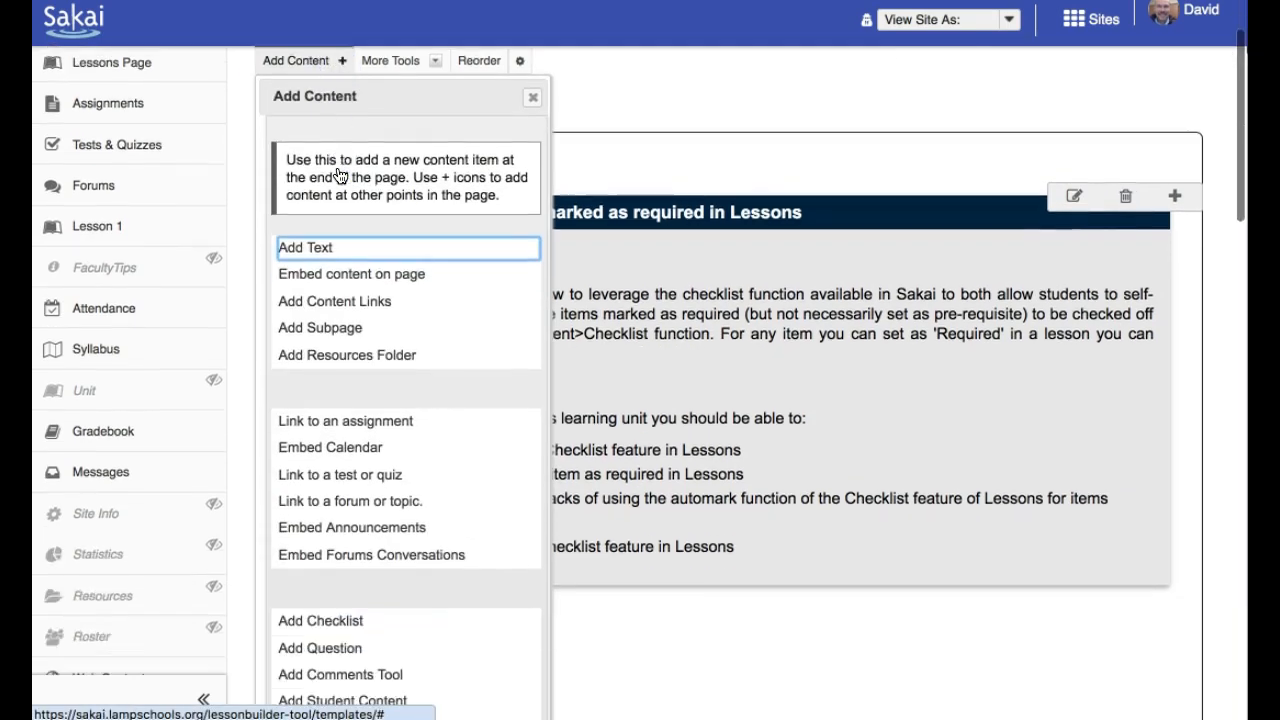
scroll(340, 176, down, 2)
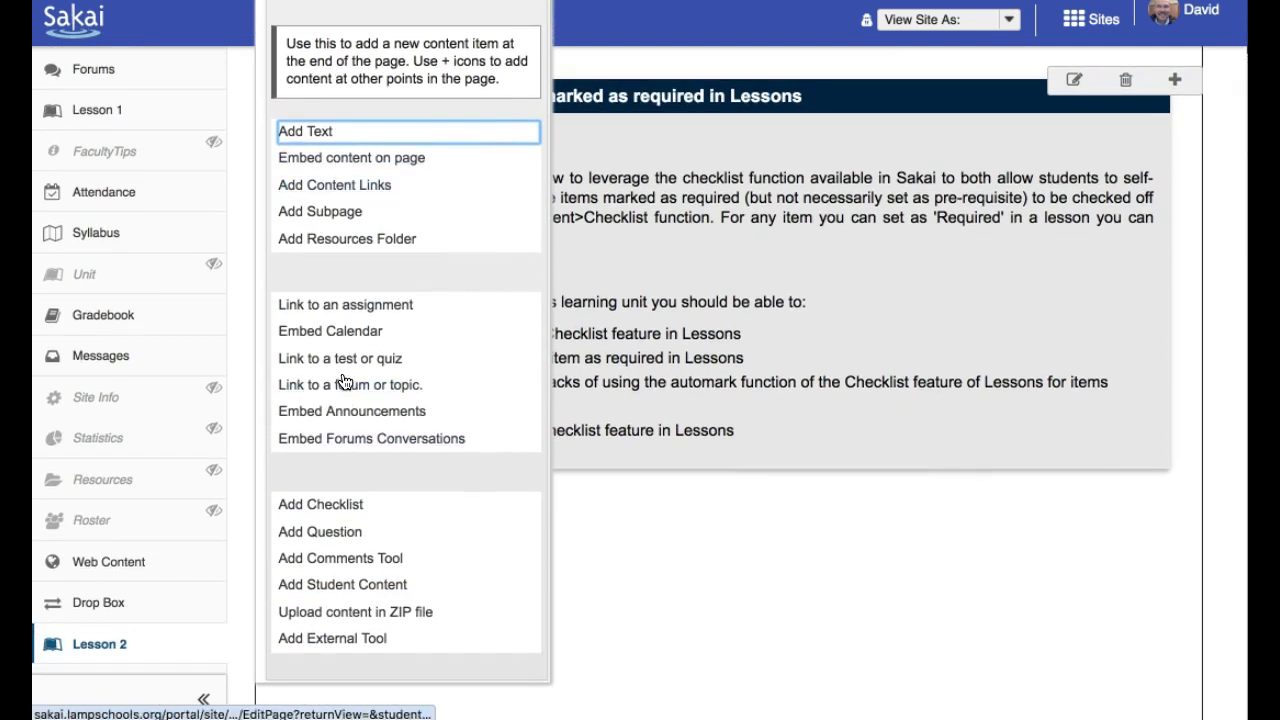
click(320, 507)
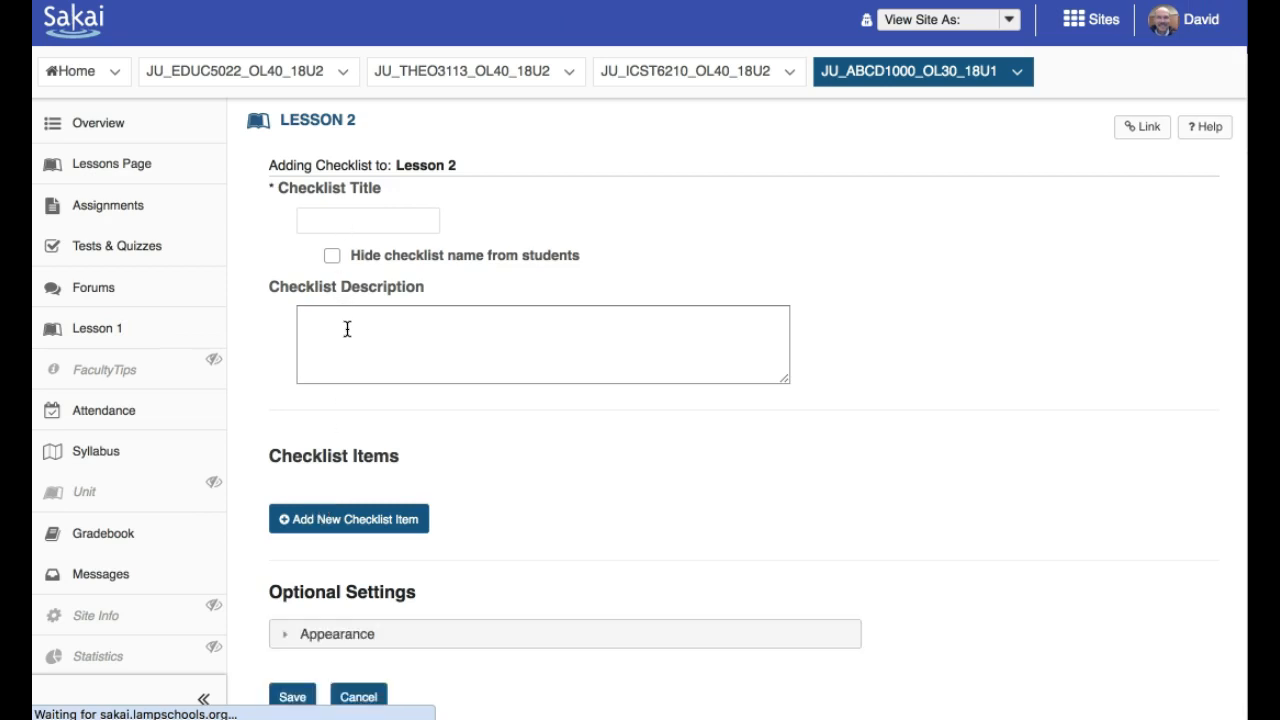
scroll(347, 329, down, 5)
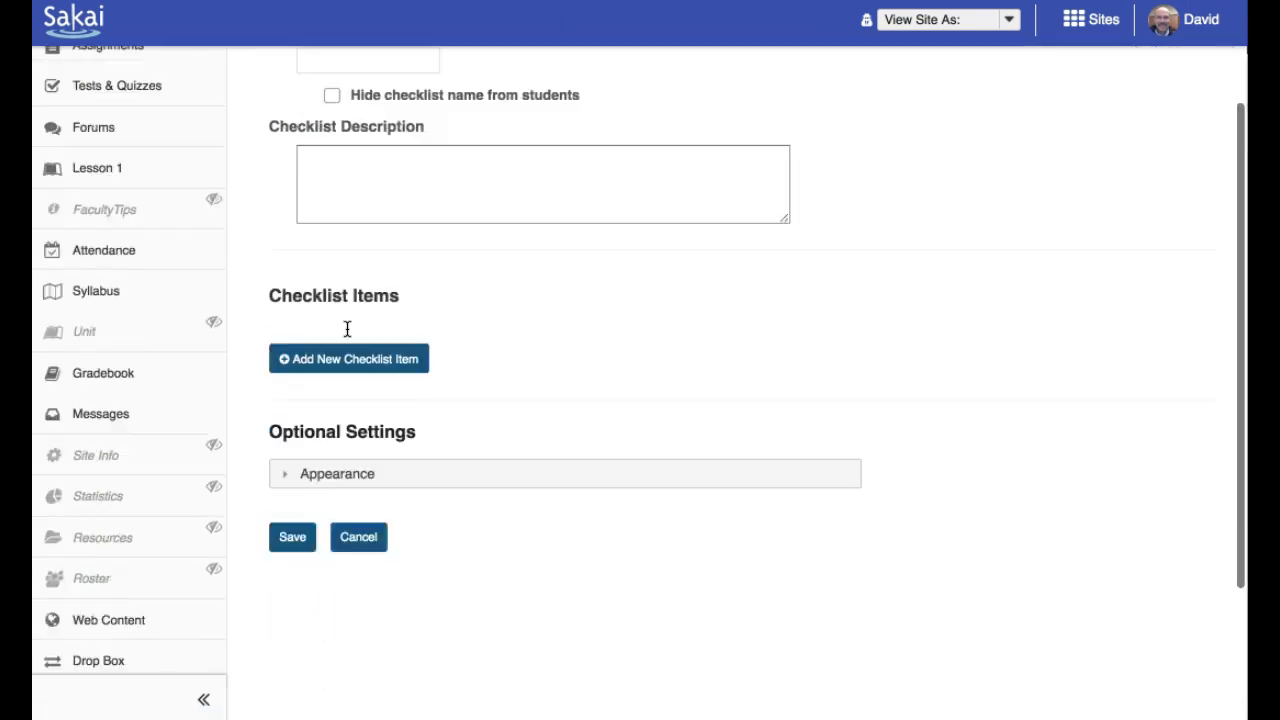
scroll(349, 331, up, 4)
scroll(378, 358, up, 1)
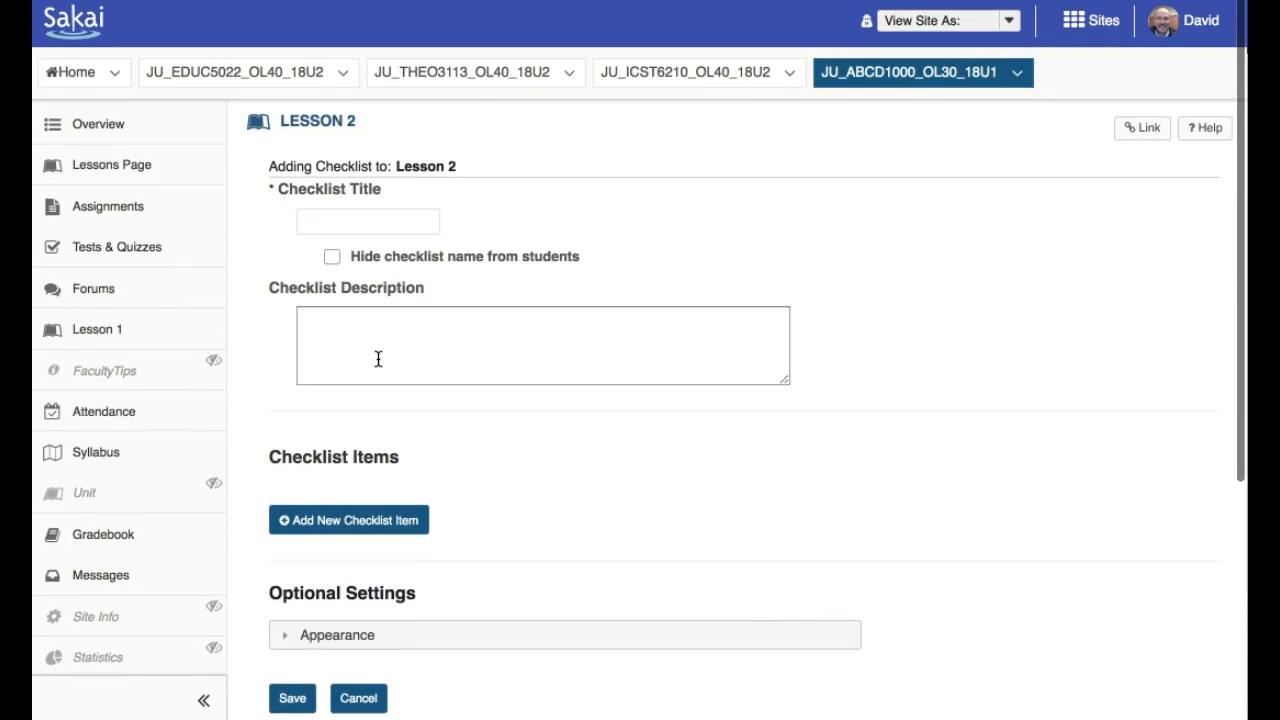
Step: Title the checklist "Sample Checklist" and enter "description of the list" as its description
click(350, 221)
text(Sam;le)
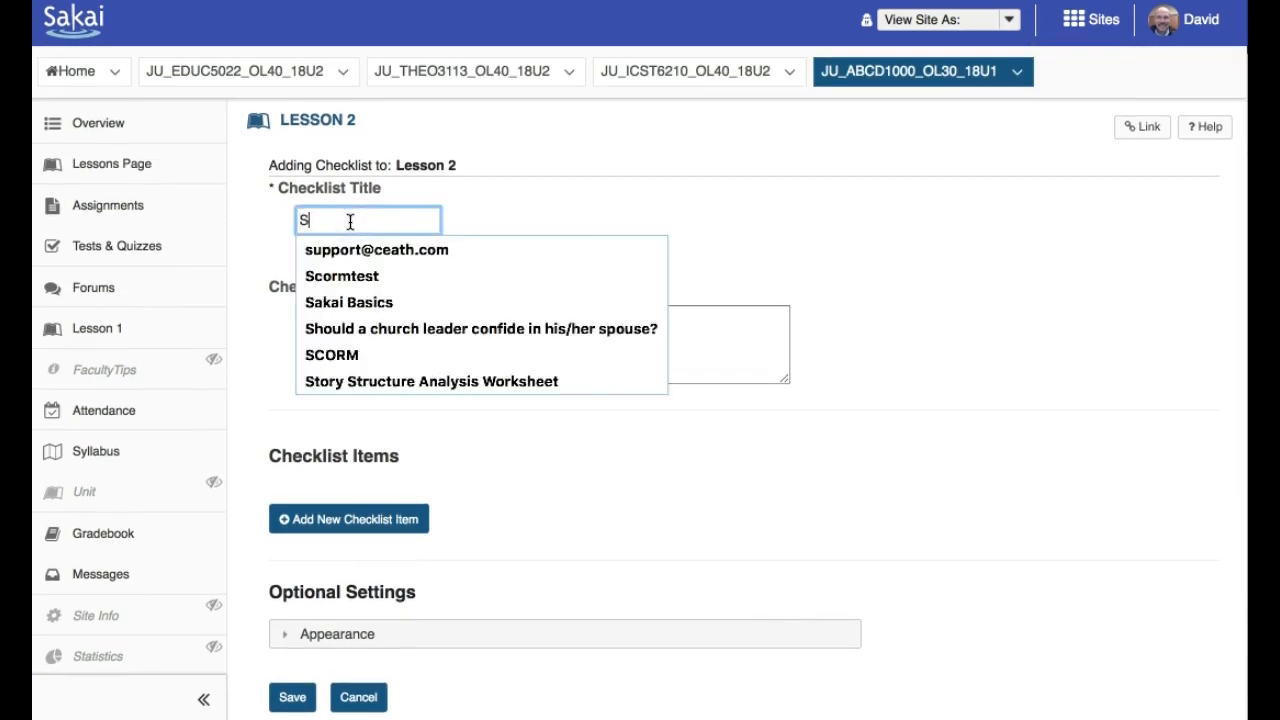
key(BackSpace)
key(BackSpace)
key(BackSpace)
text(p)
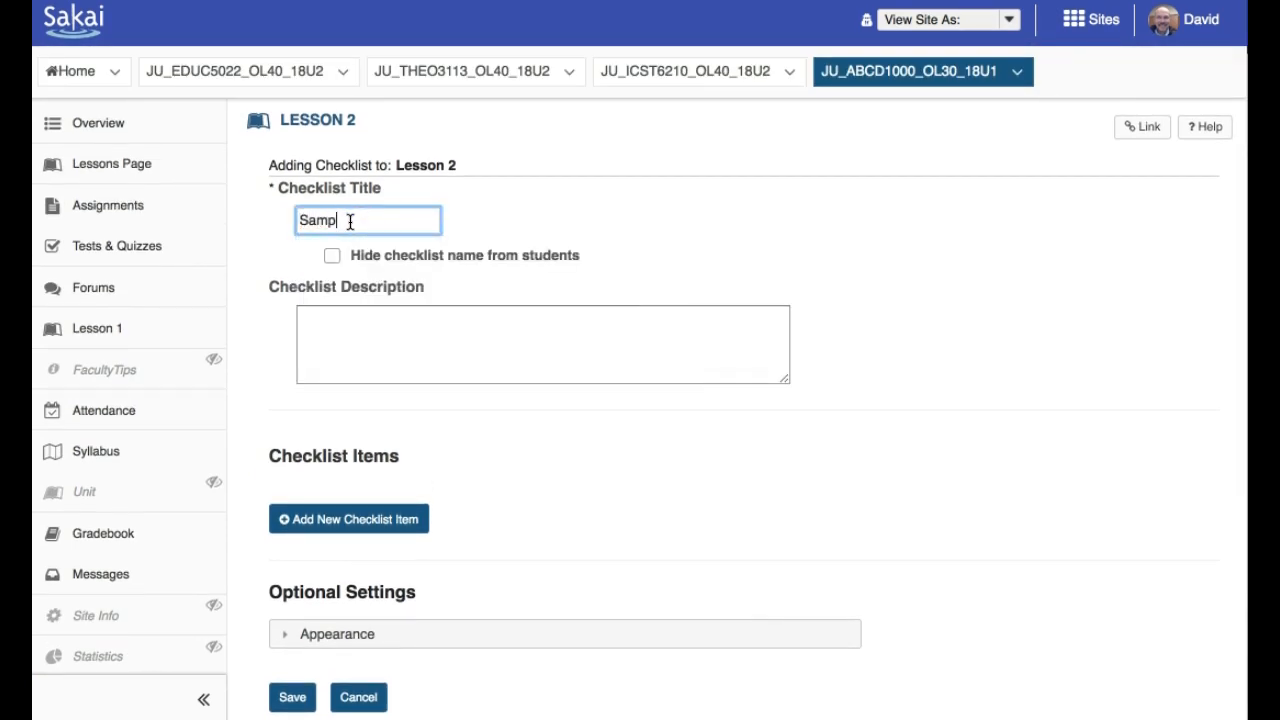
text(le Checklist)
key(Tab)
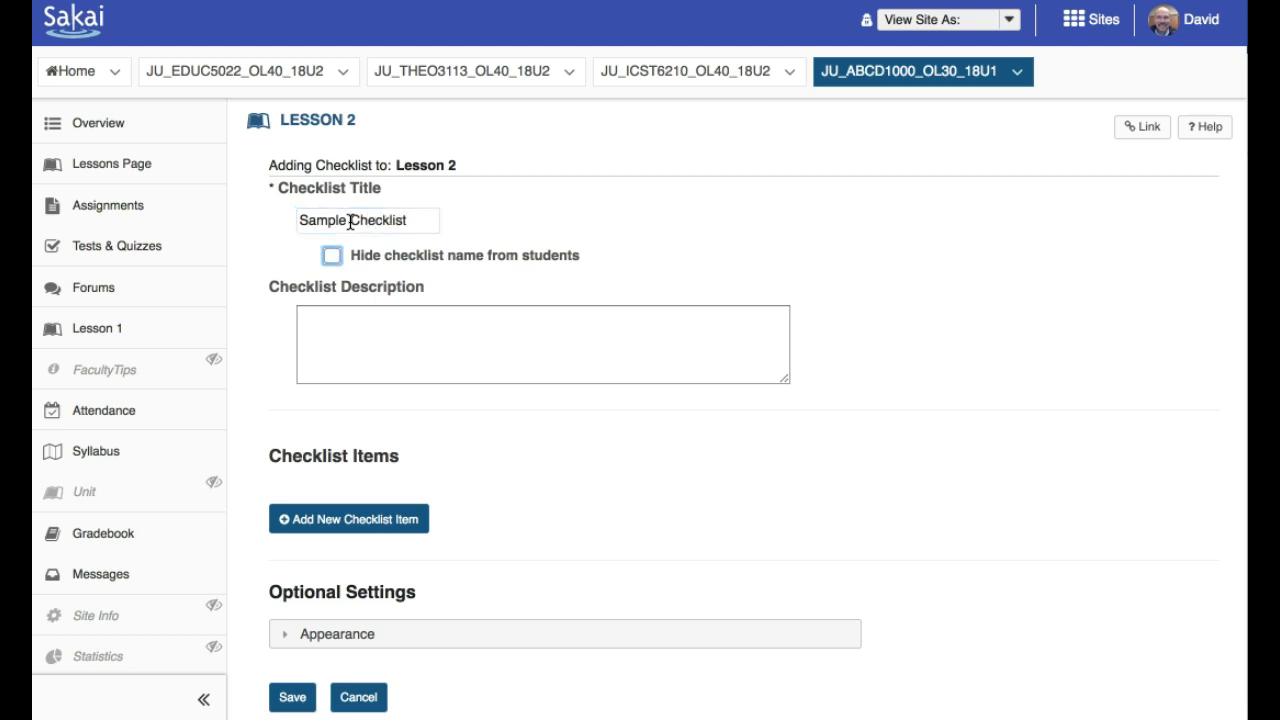
key(Tab)
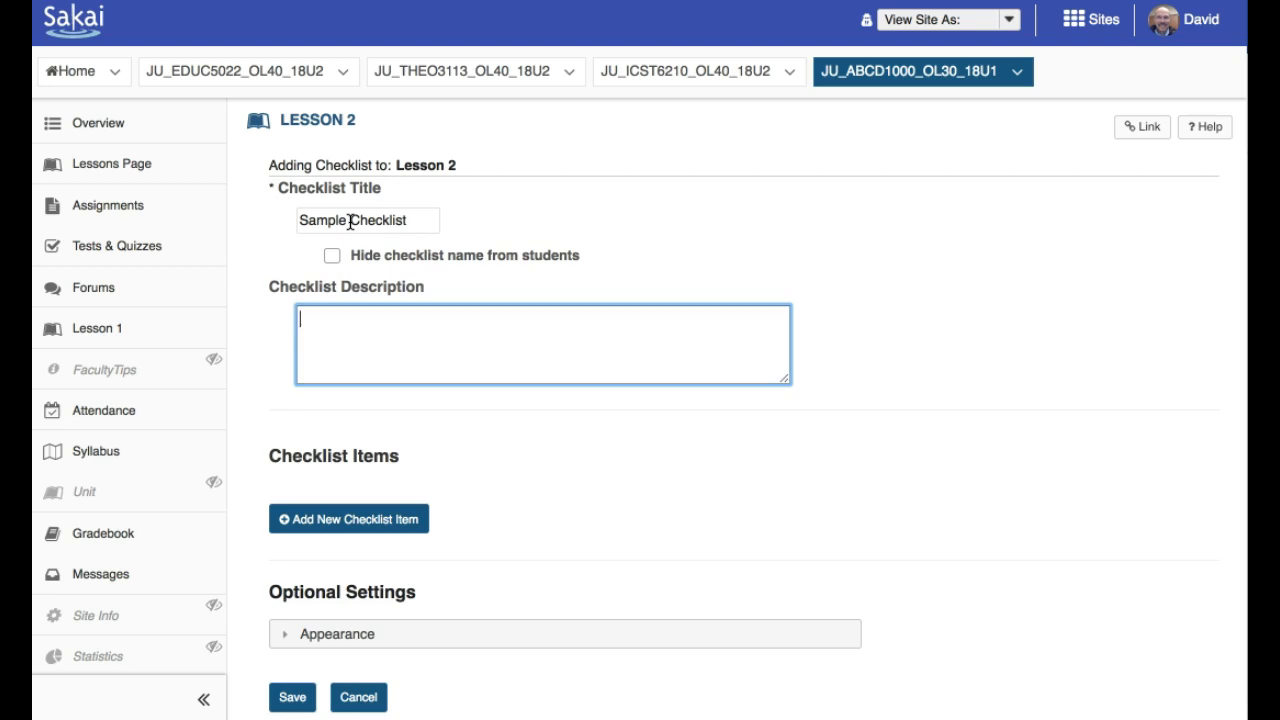
text(description of the list)
key(Tab)
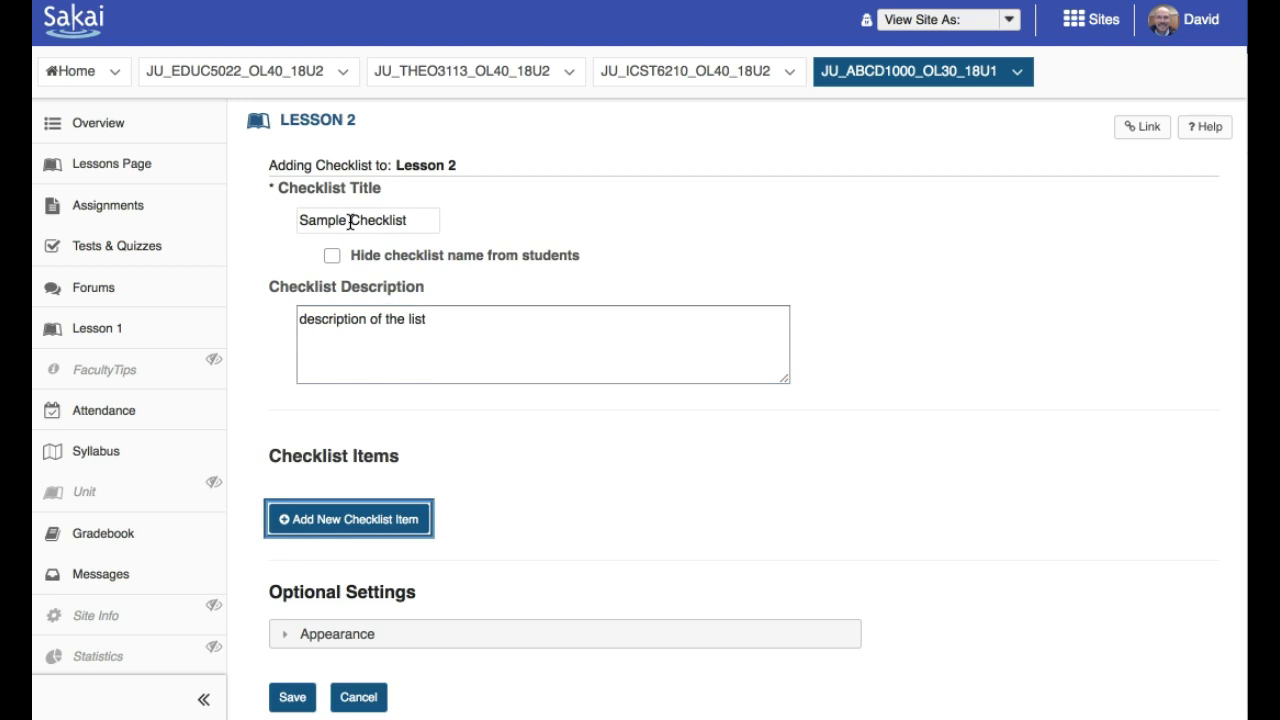
Step: Add three checklist items named Item 1, Item 2 and Item 3
click(335, 530)
click(391, 508)
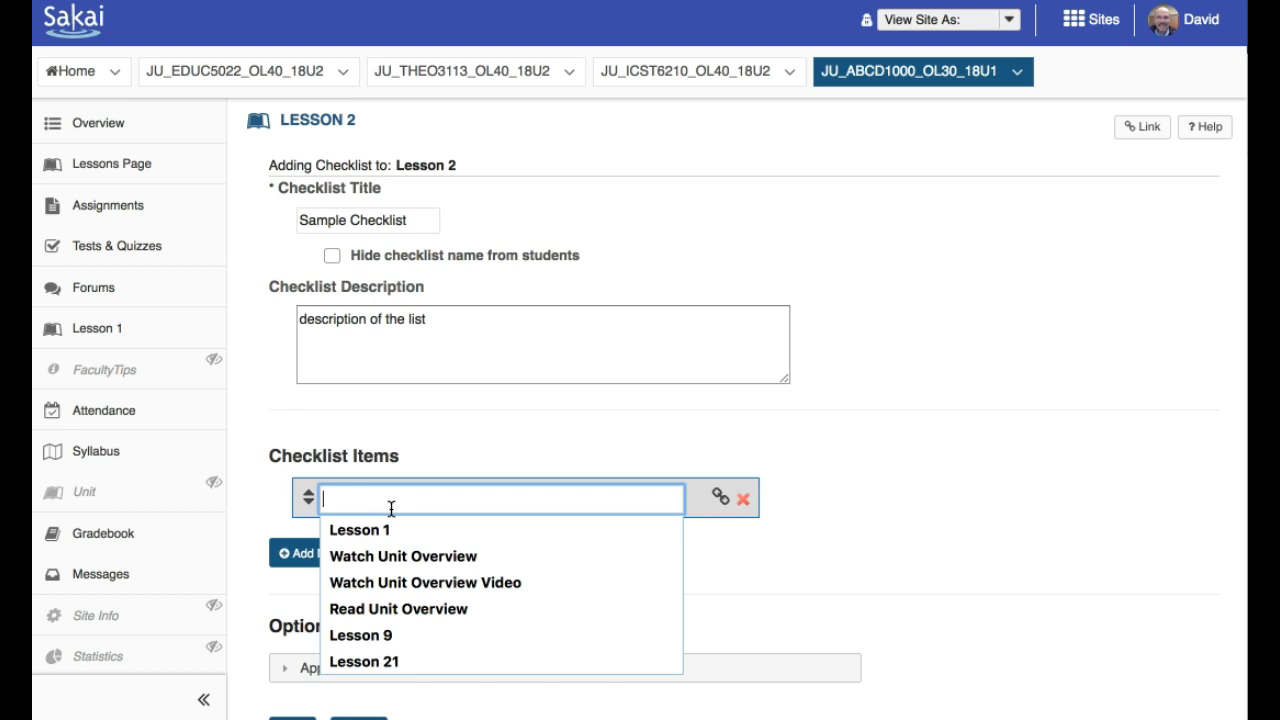
text(Item 1)
click(366, 563)
click(361, 543)
text(Item 2)
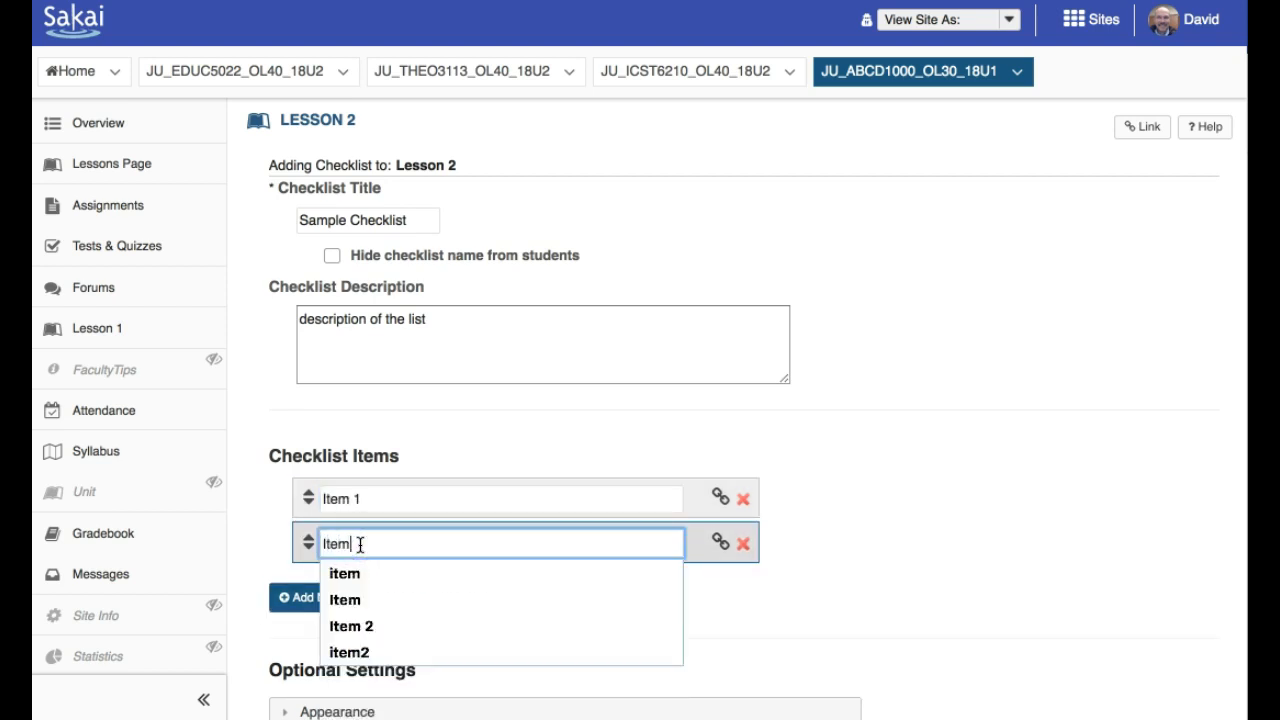
scroll(358, 543, down, 2)
click(351, 520)
click(352, 510)
text(Item 3)
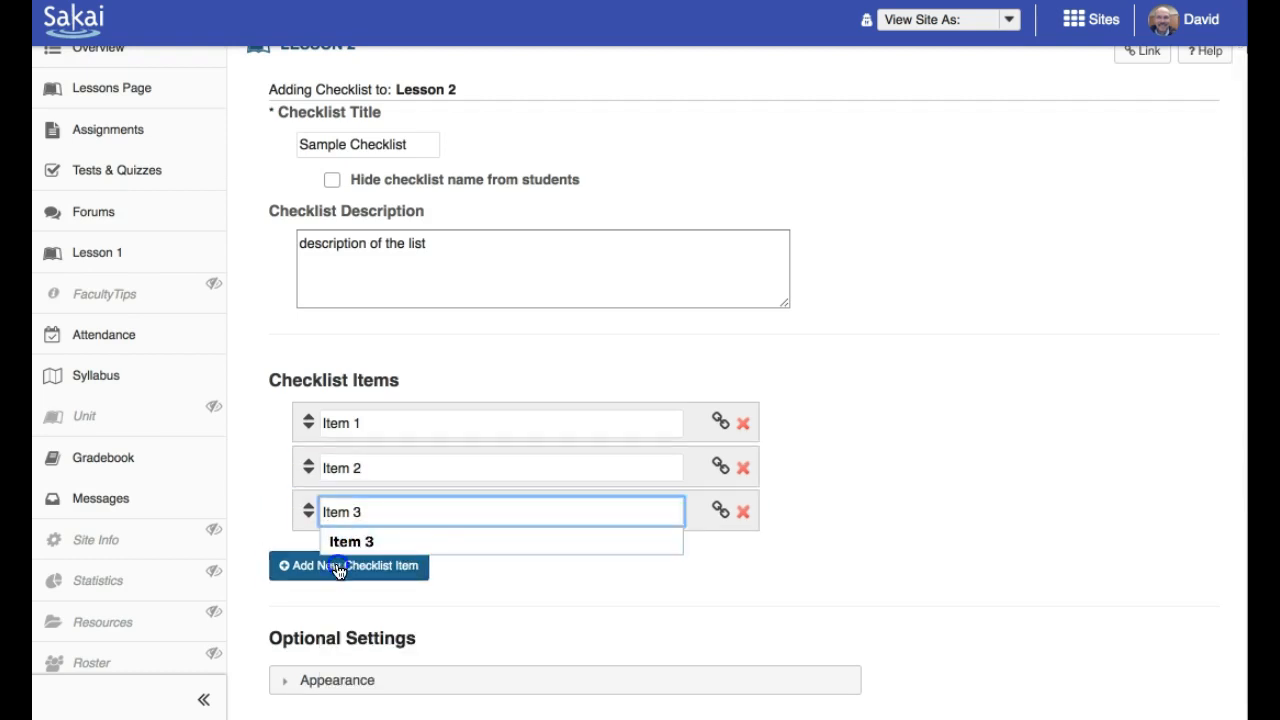
Step: Add two more checklist items named Item 4 and Item 5 below the existing ones
click(337, 566)
click(343, 556)
text(Item 4)
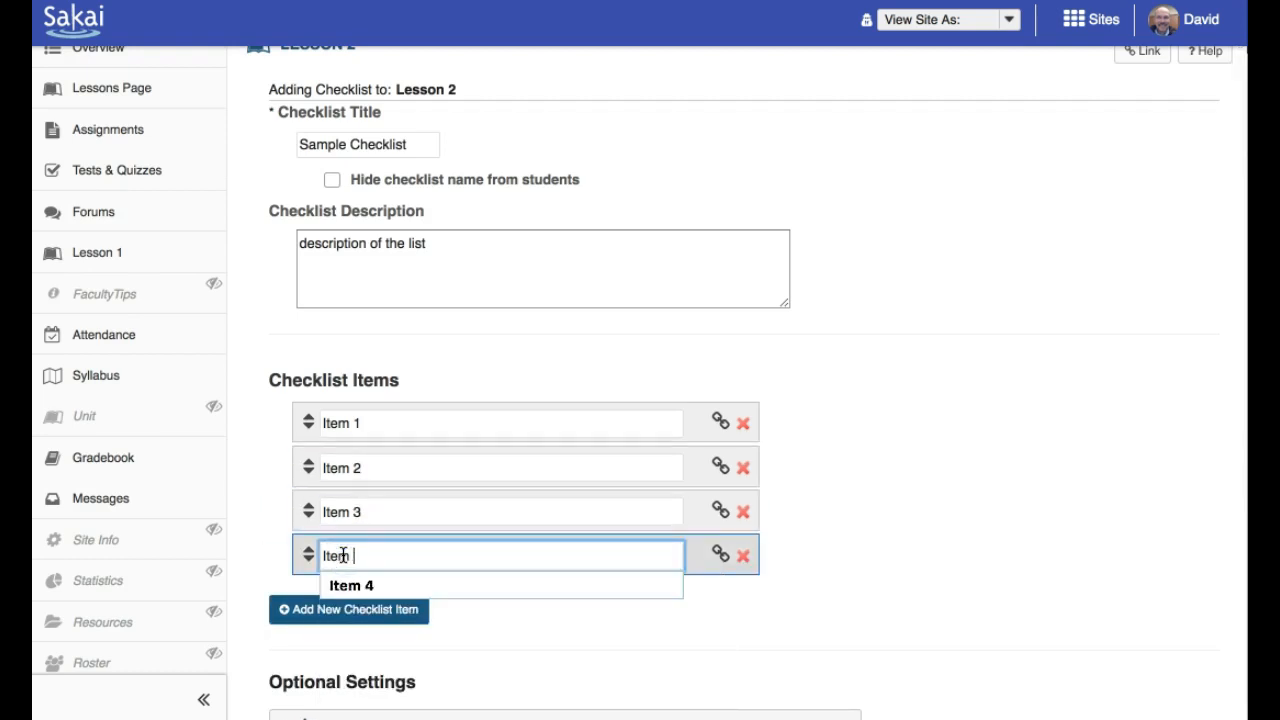
key(Tab)
click(348, 604)
click(348, 600)
text(Item 5)
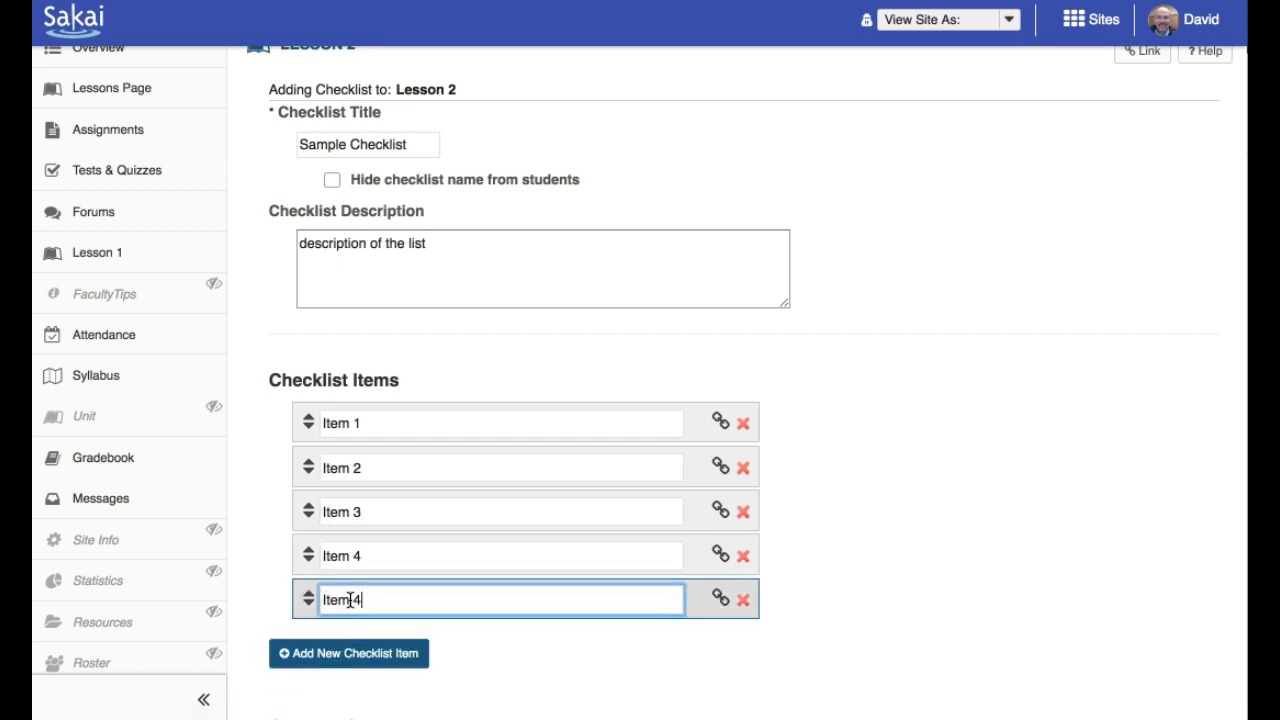
Step: Expand the checklist's Appearance settings and save the checklist to the Lesson 2 page
scroll(350, 600, down, 3)
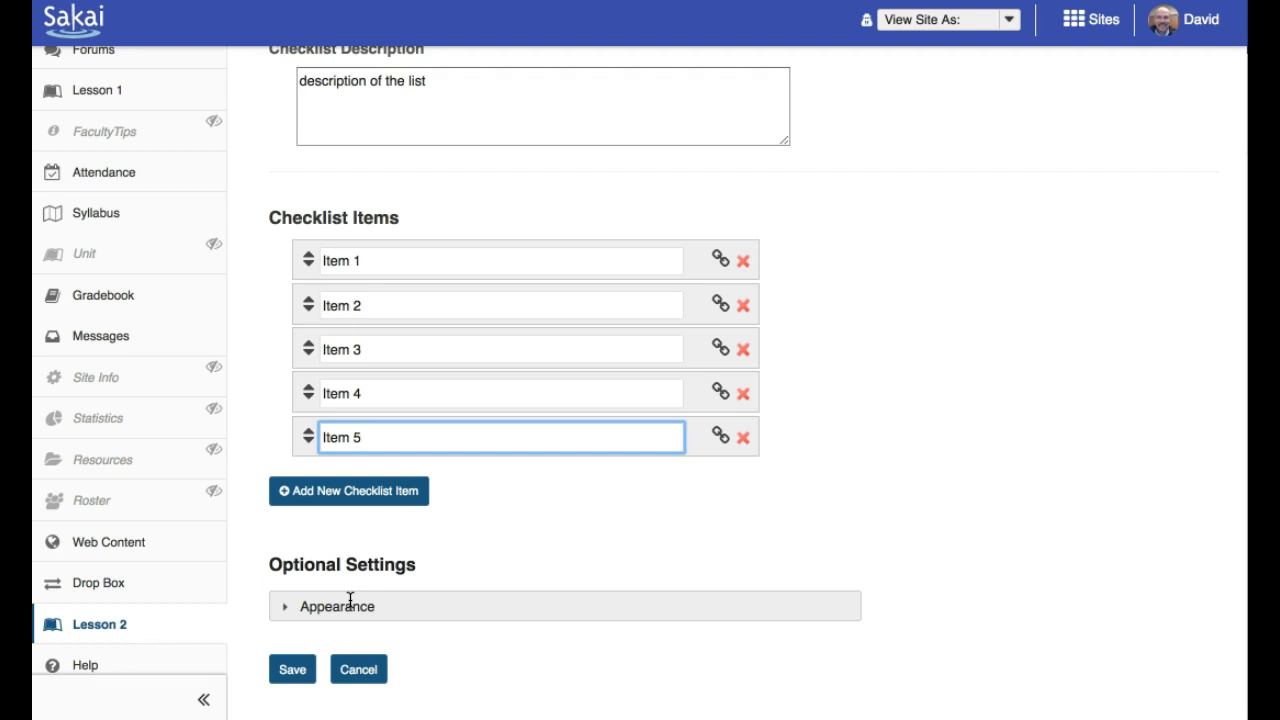
scroll(380, 625, down, 3)
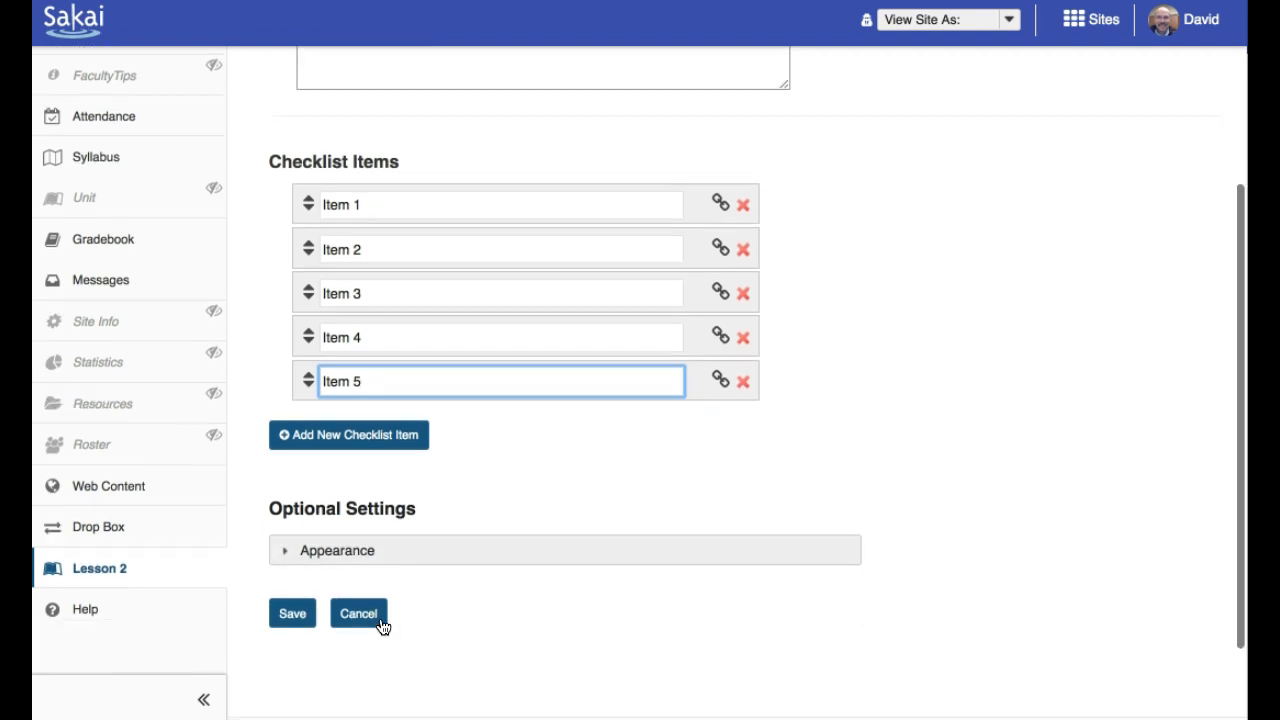
click(366, 511)
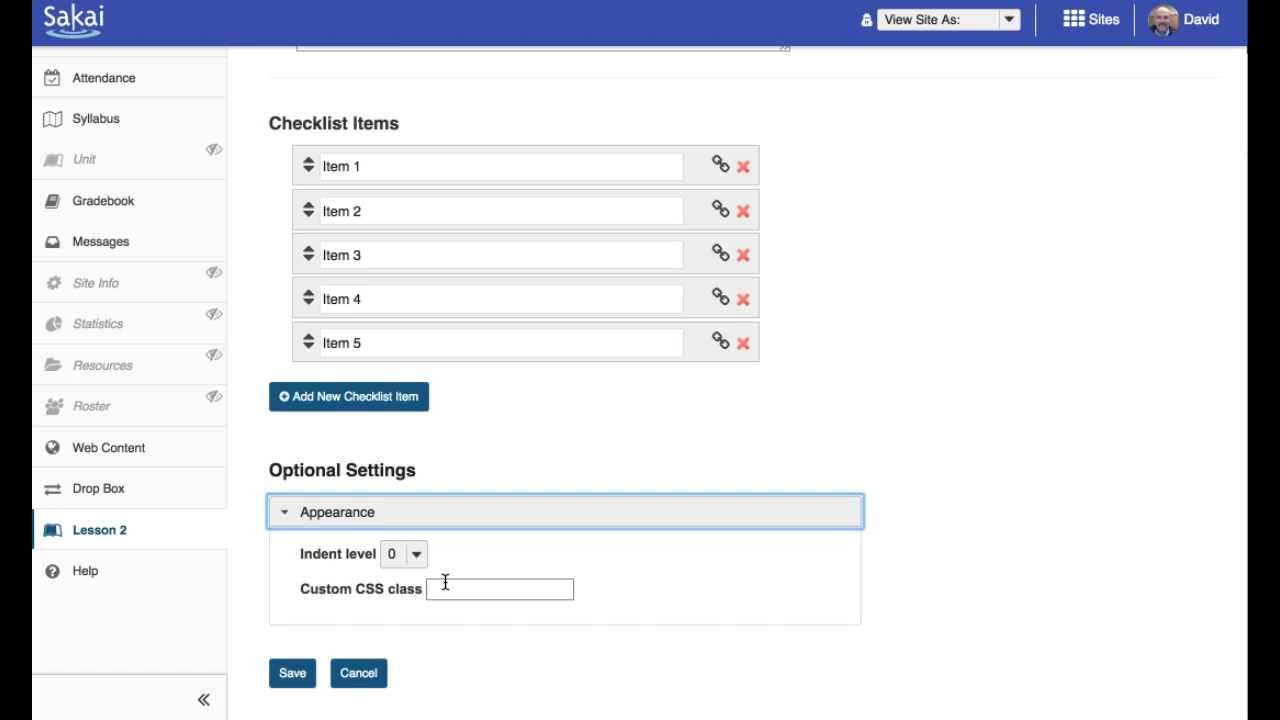
scroll(445, 582, down, 2)
click(294, 608)
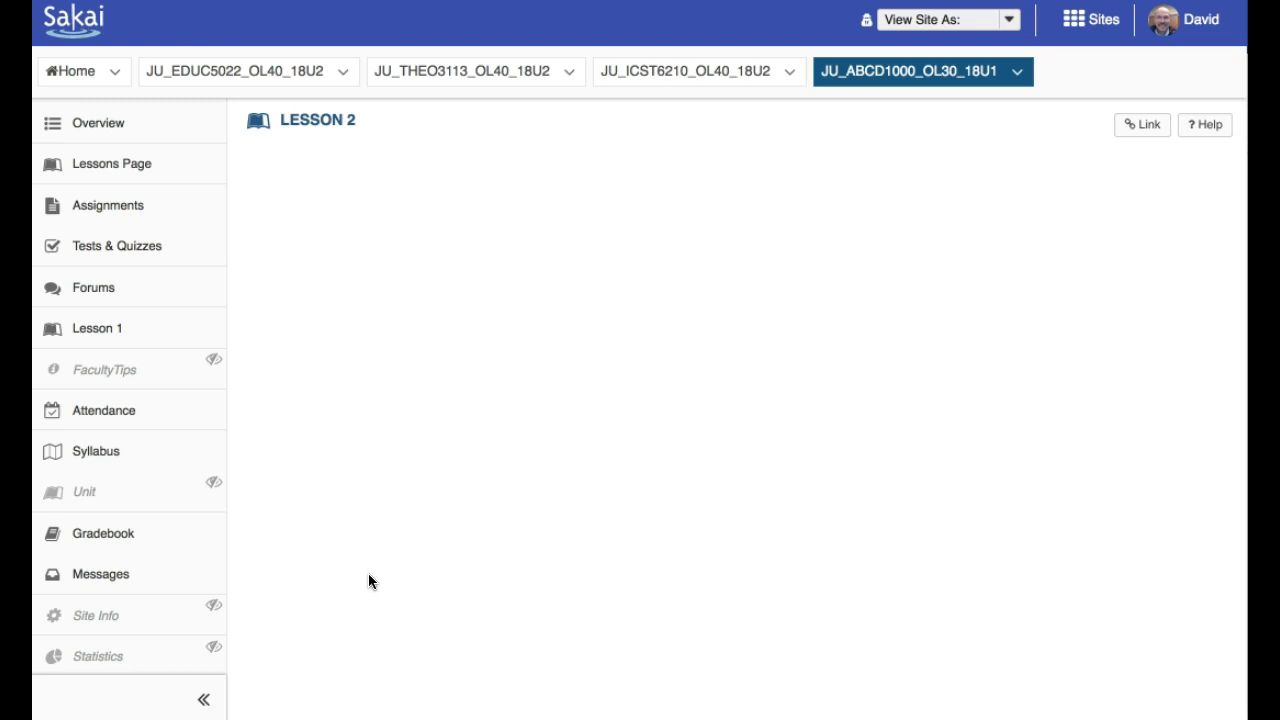
scroll(369, 580, down, 3)
scroll(368, 573, down, 10)
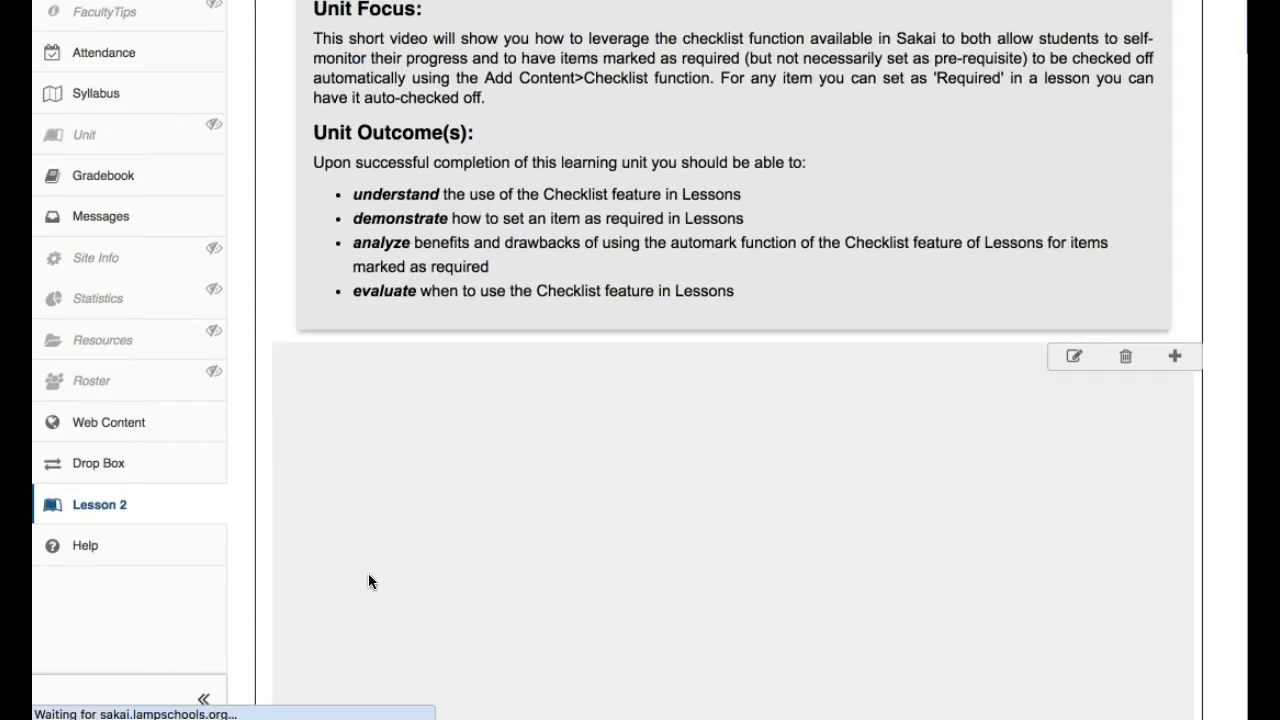
scroll(369, 580, down, 15)
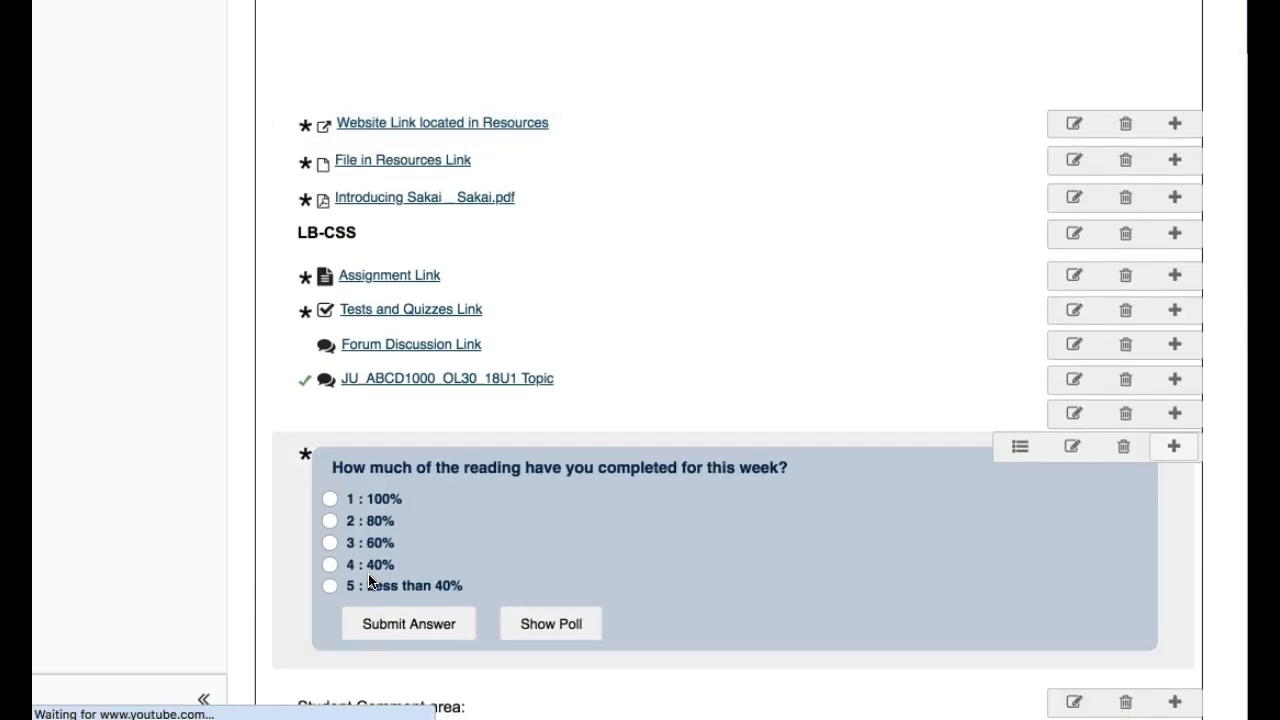
scroll(368, 573, down, 5)
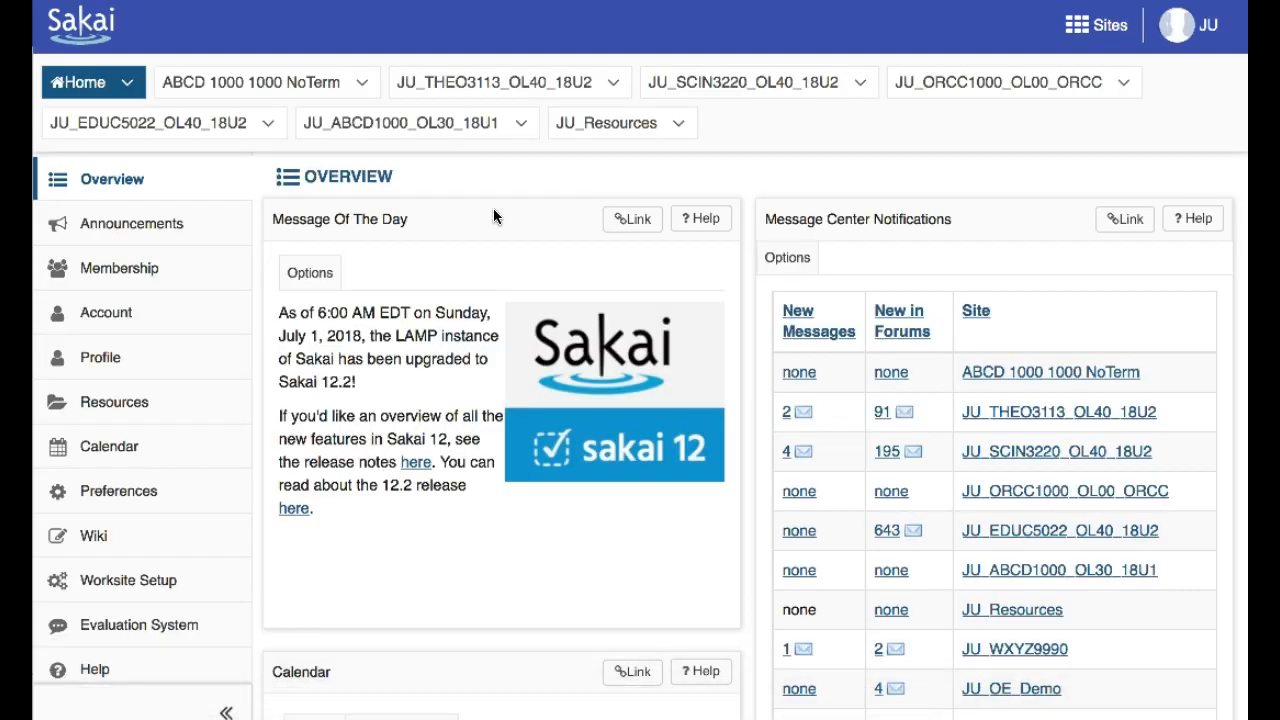
Step: Open the ABCD 1000 1000 NoTerm site in the student account and switch back to the browser showing Lesson 2
click(313, 88)
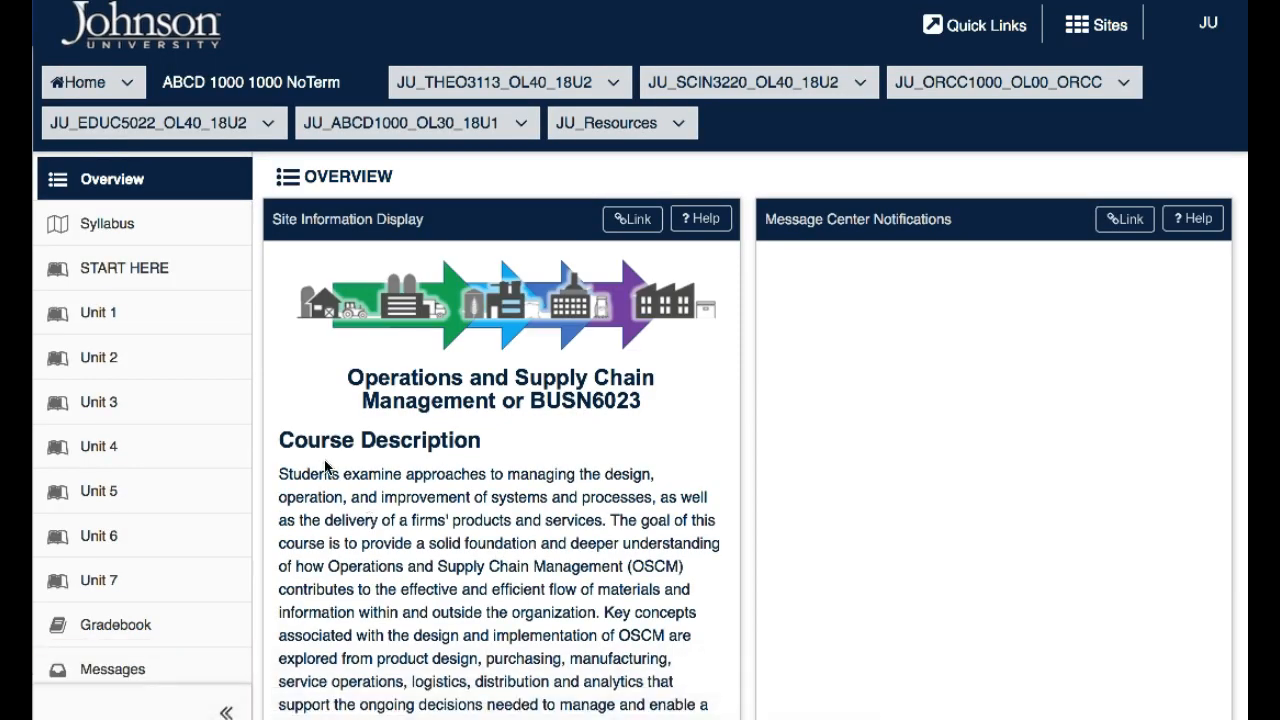
mouse_move(62, 708)
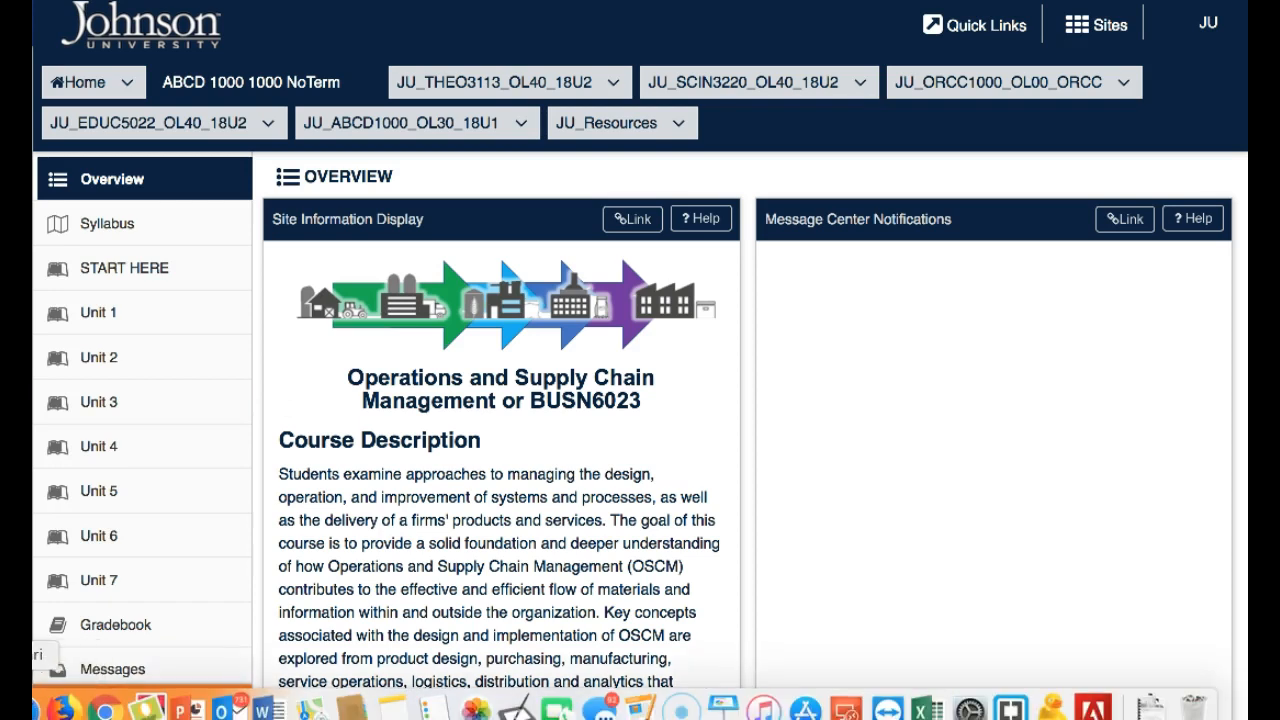
click(120, 708)
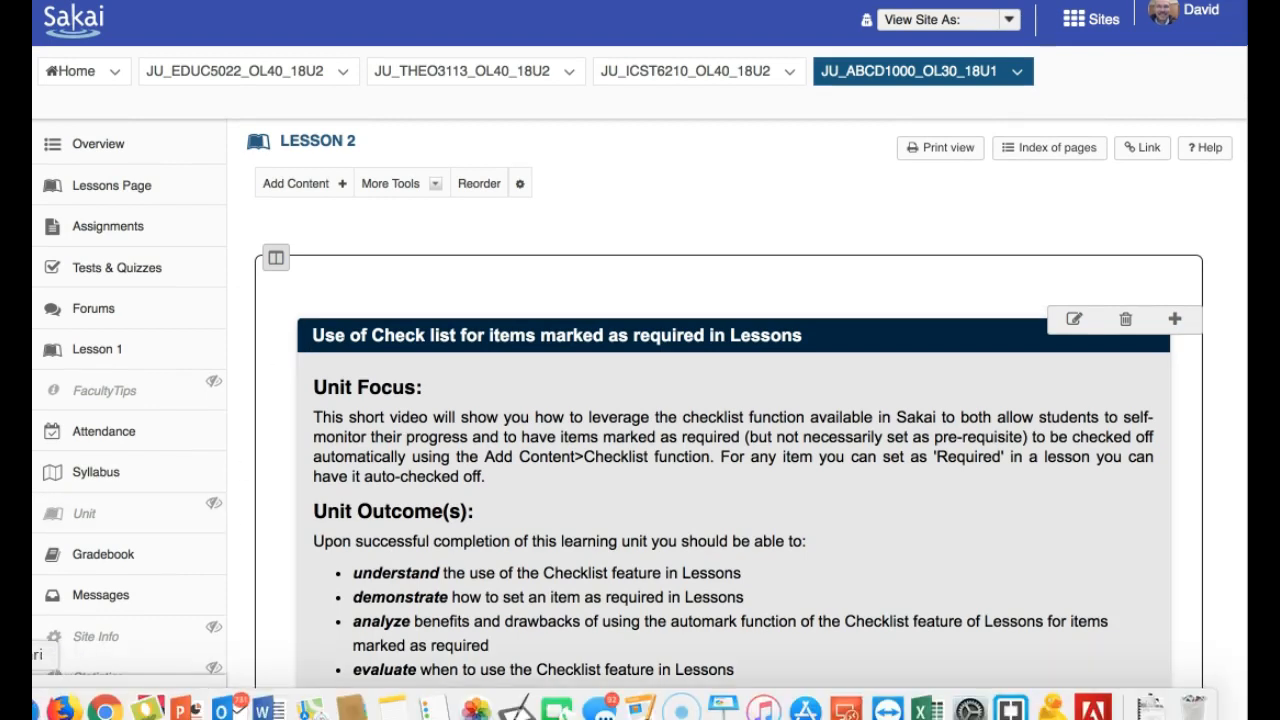
Step: Switch to the browser with the student account and open Lesson 2 in the JU_ABCD1000_OL30_18U1 site
click(38, 708)
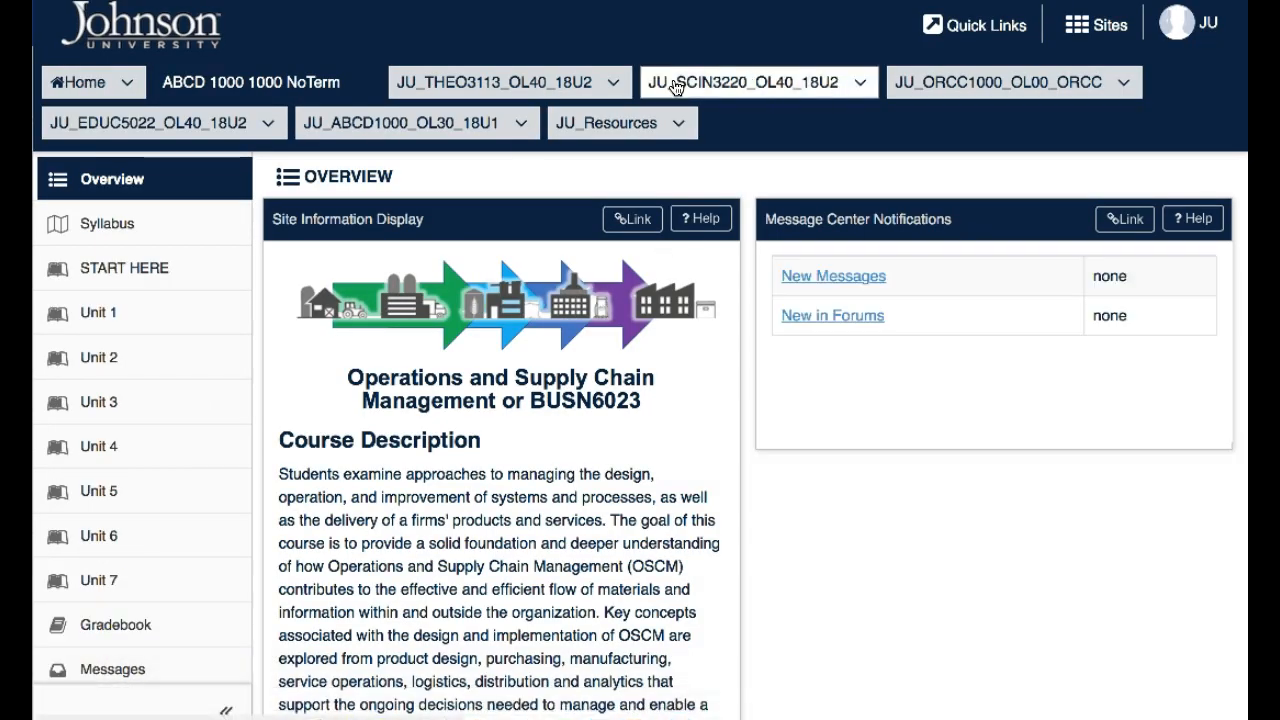
click(451, 130)
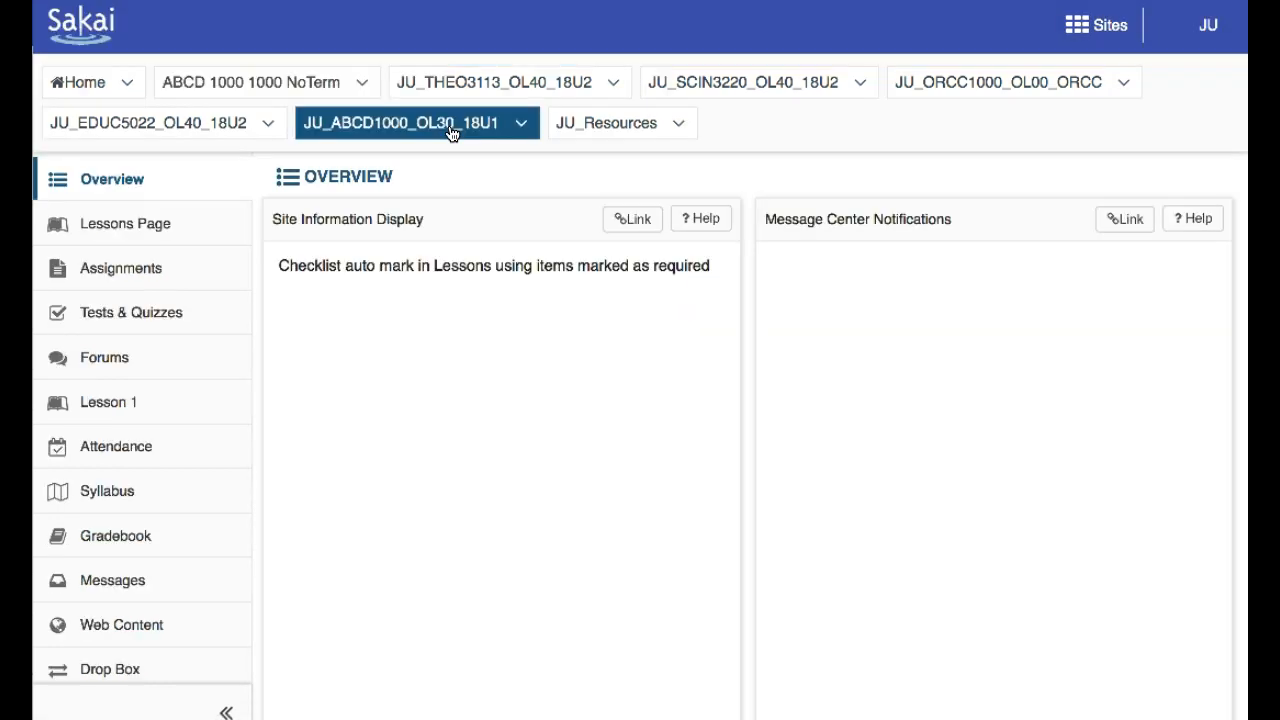
scroll(80, 486, down, 3)
click(116, 397)
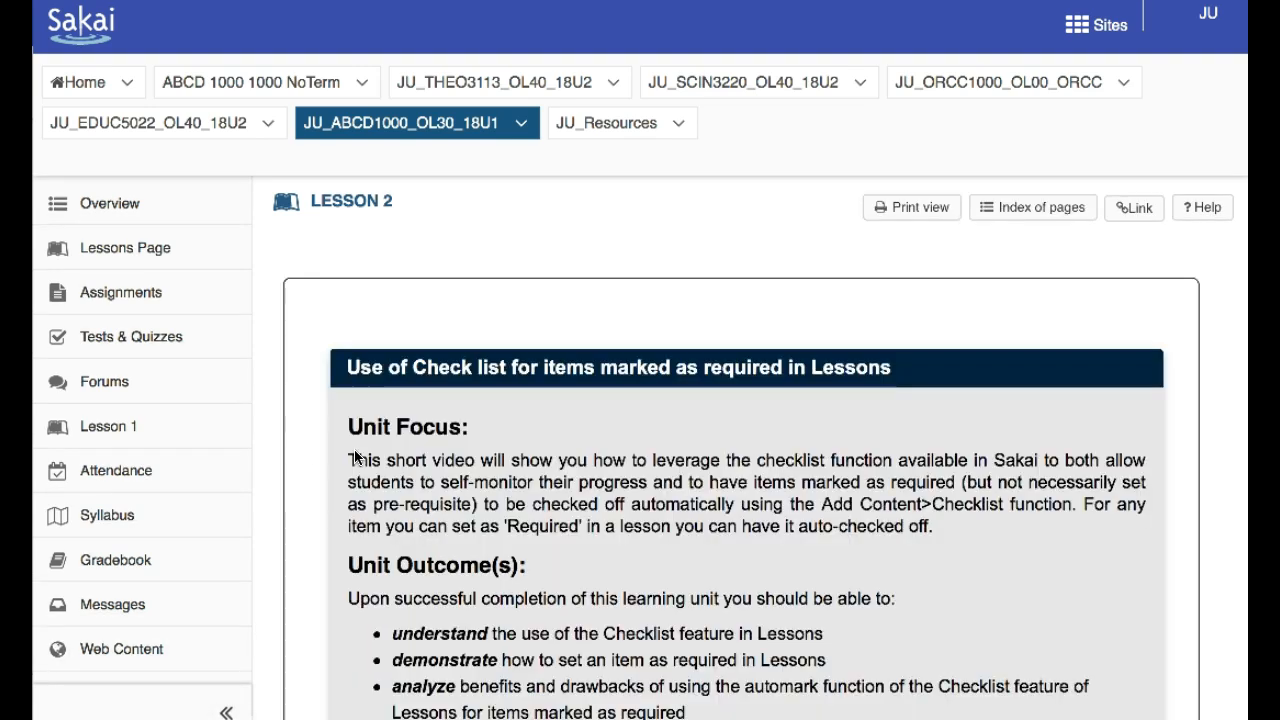
Step: Try checking and unchecking items in the Sample Checklist as the student, leaving only Item 1 checked
scroll(354, 457, down, 5)
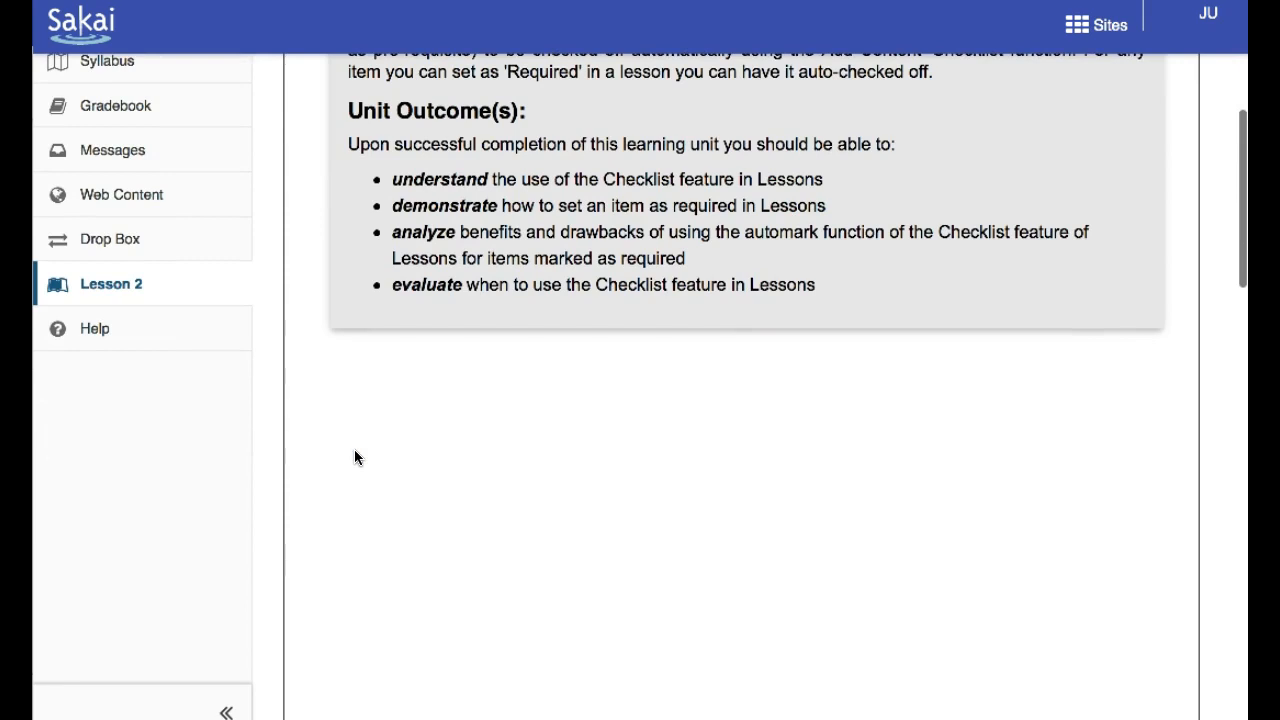
scroll(354, 457, down, 2)
scroll(354, 457, down, 10)
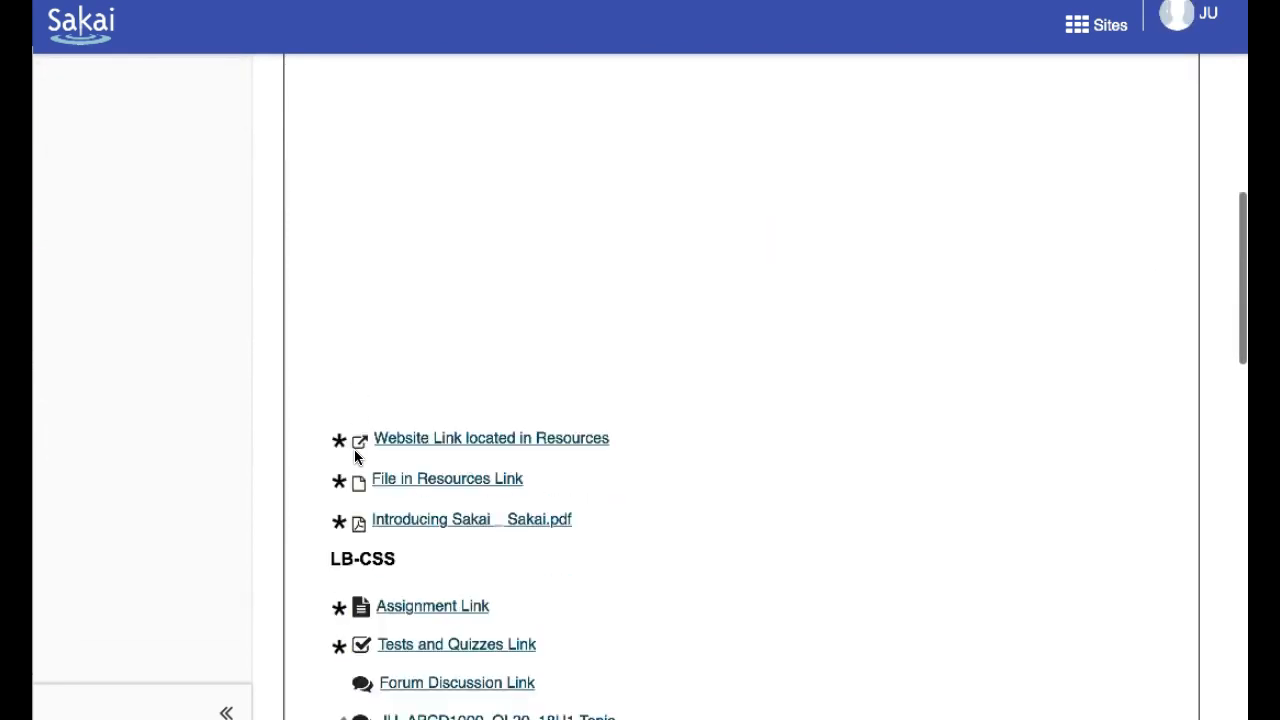
scroll(354, 457, down, 10)
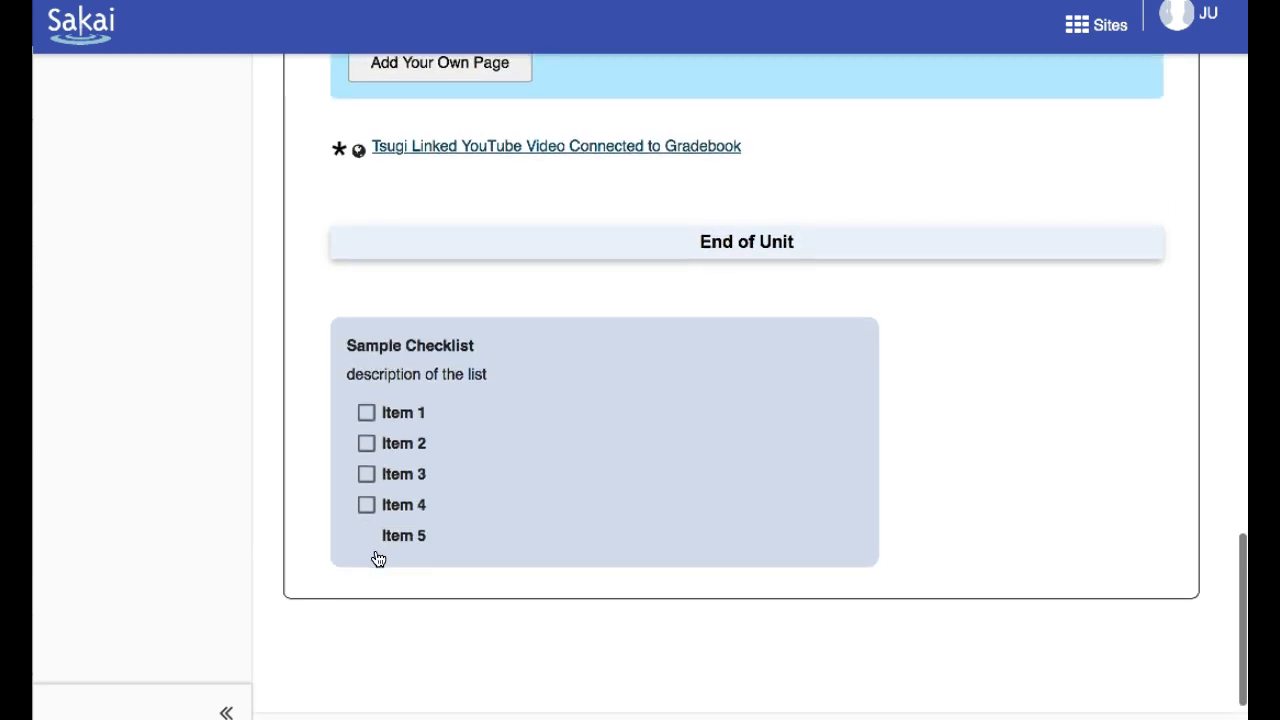
click(366, 414)
click(366, 412)
click(366, 443)
click(425, 504)
click(430, 470)
click(367, 447)
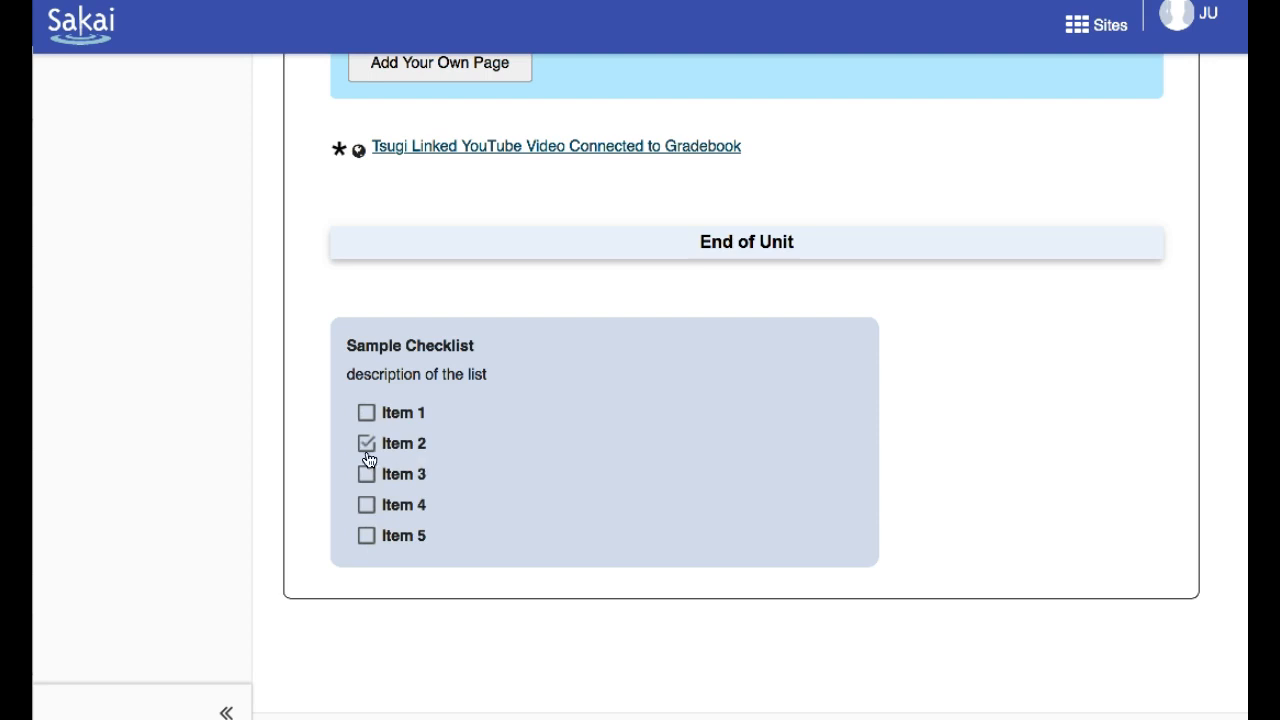
click(366, 413)
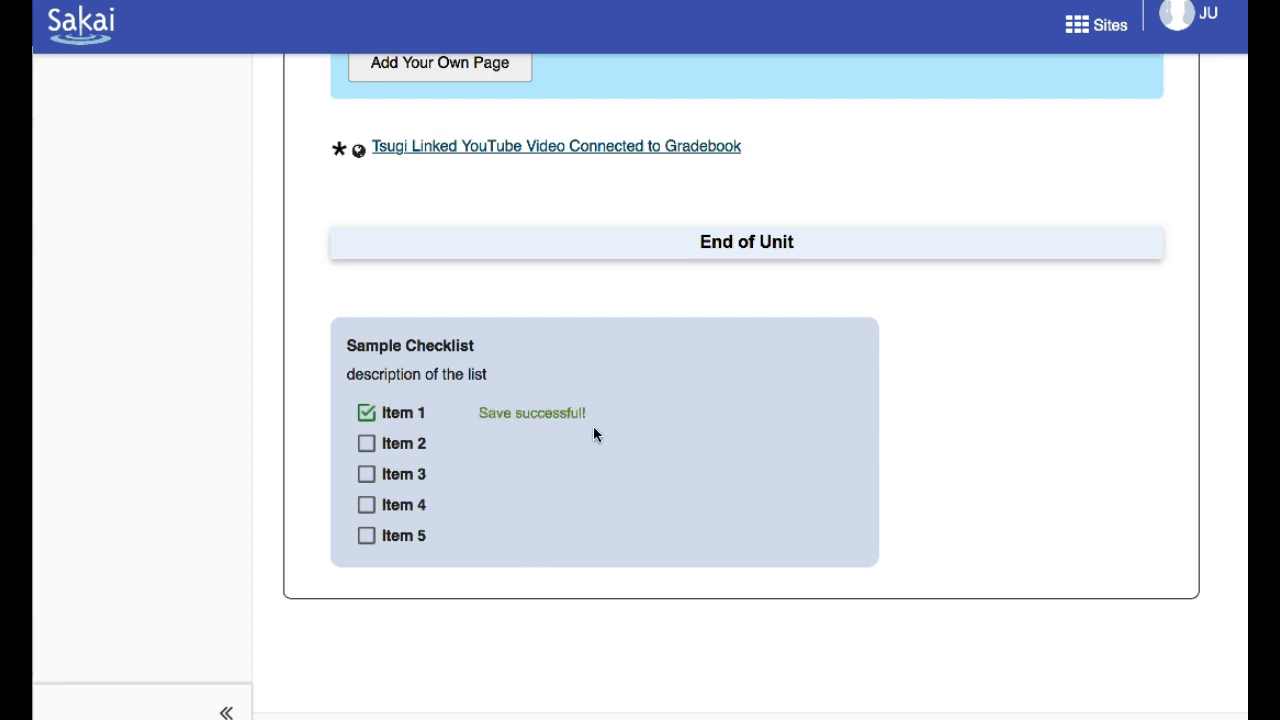
click(417, 535)
Step: Switch to the instructor's Lesson 2 in Chrome, view the Sample Checklist's student progress, and return to the lesson
mouse_move(186, 715)
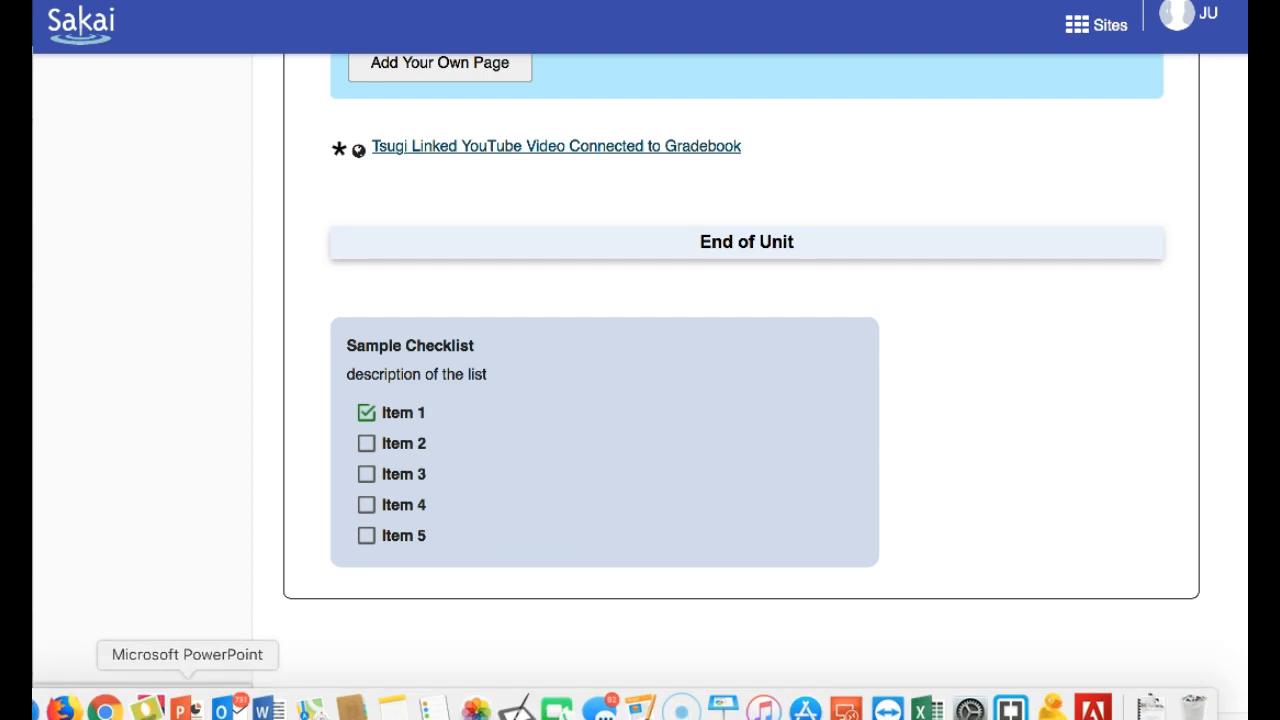
click(101, 712)
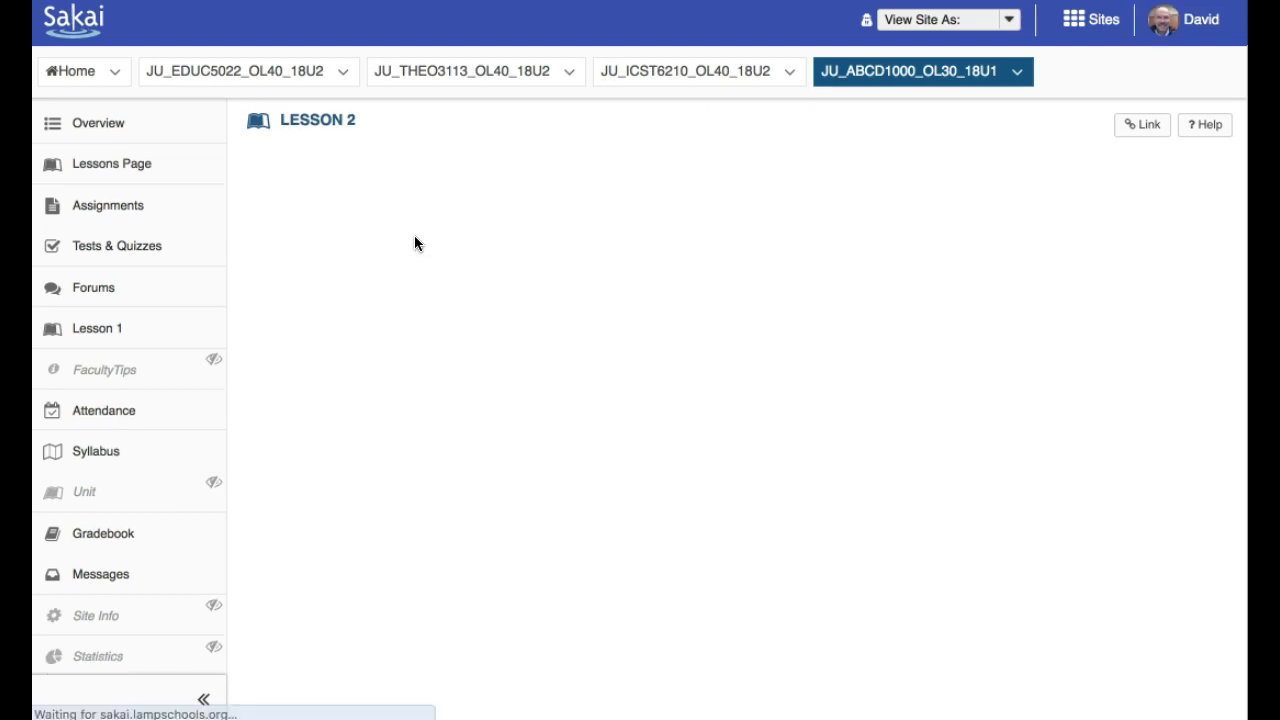
scroll(415, 240, down, 5)
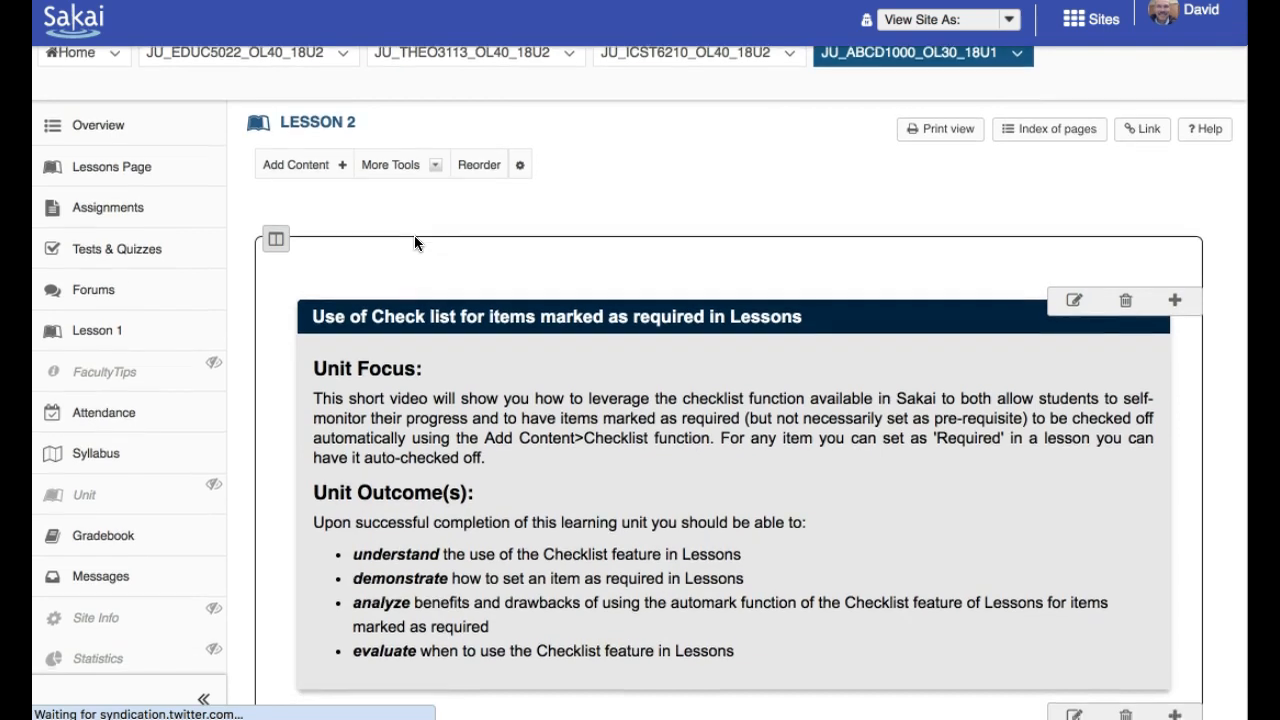
scroll(415, 242, down, 11)
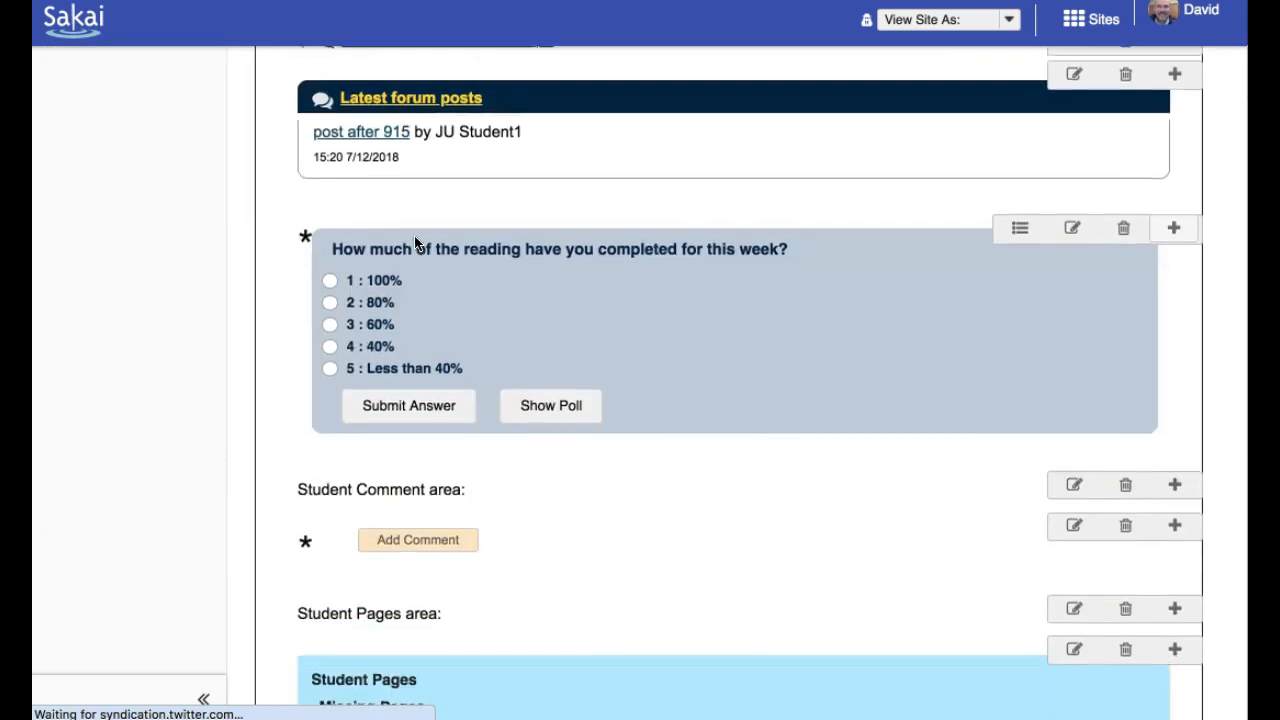
scroll(415, 242, down, 5)
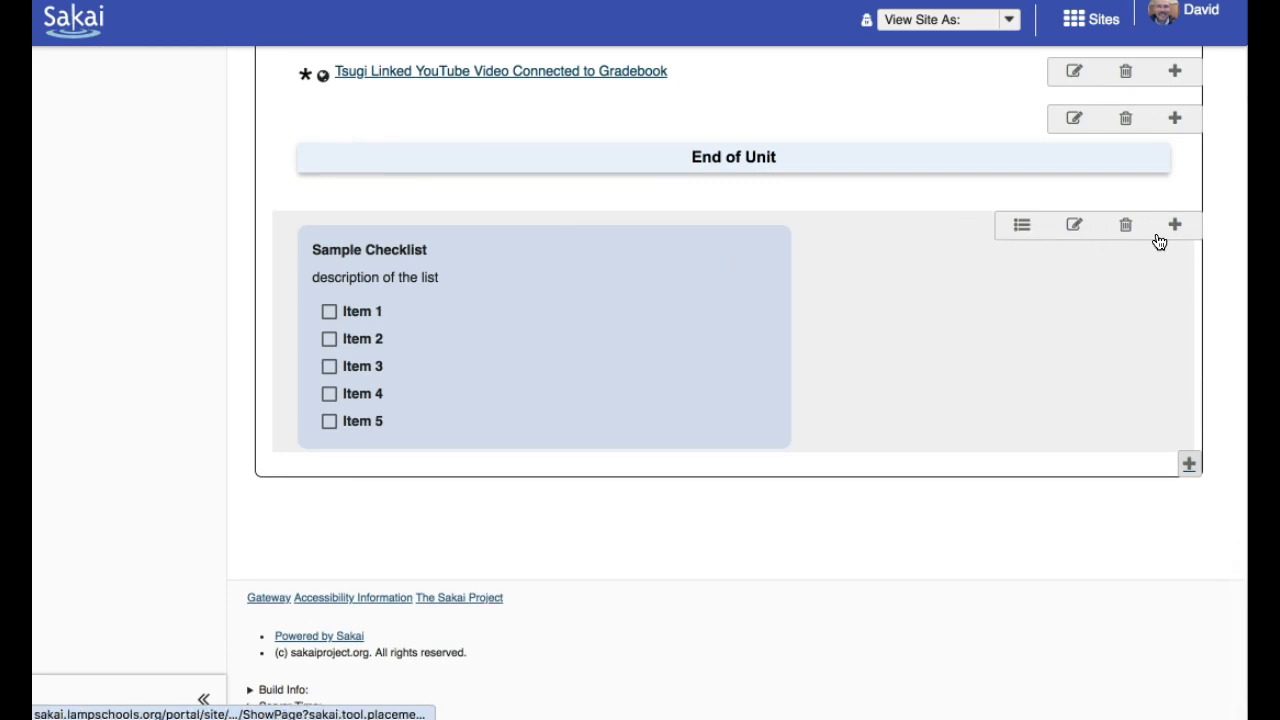
click(1022, 227)
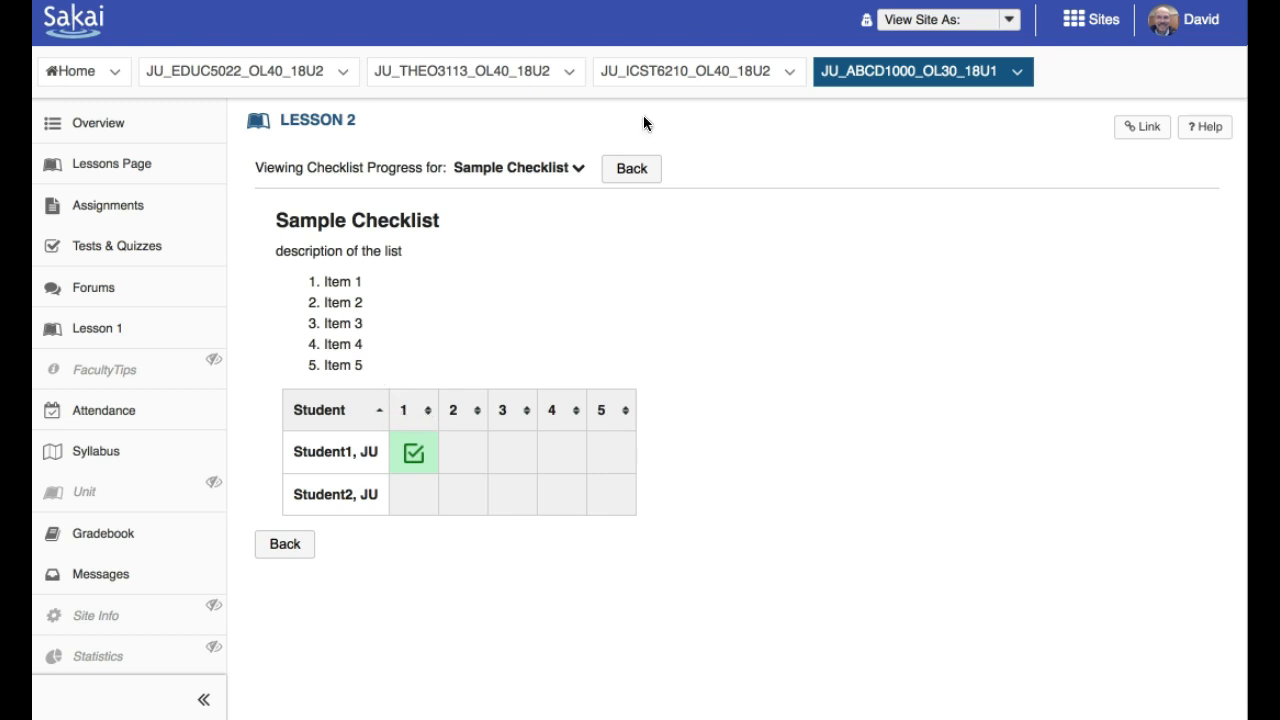
click(621, 171)
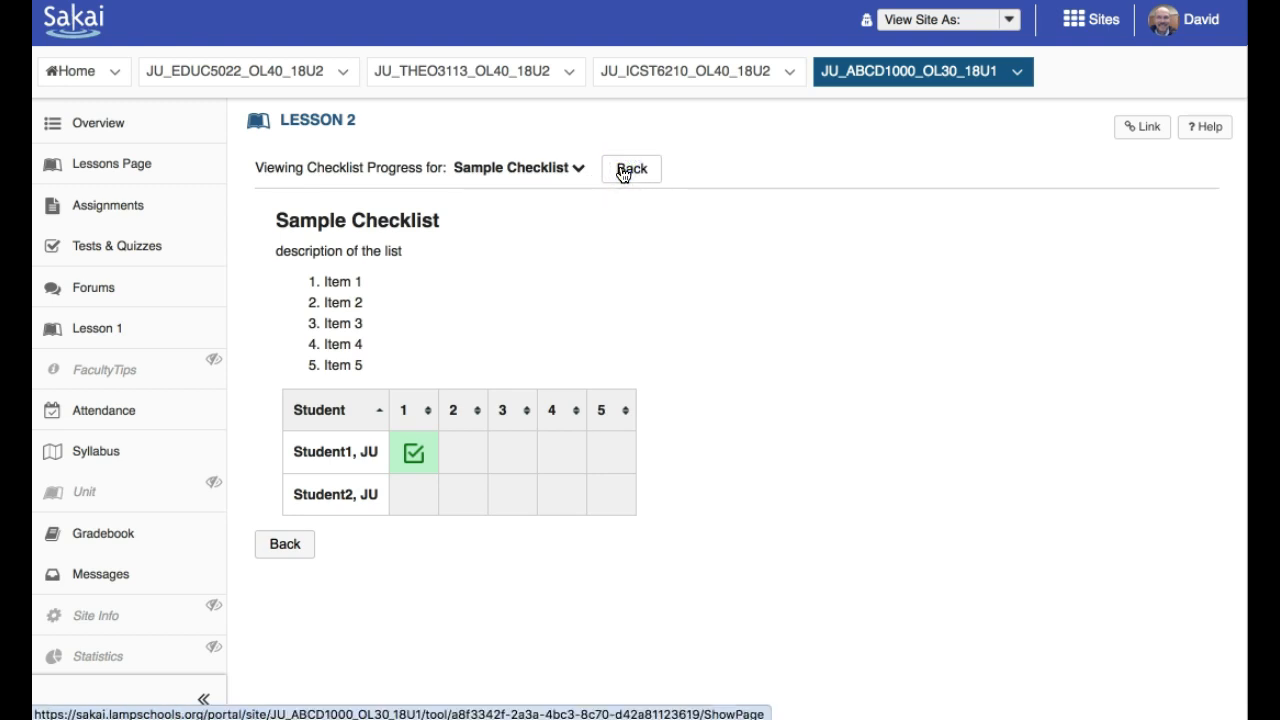
click(621, 172)
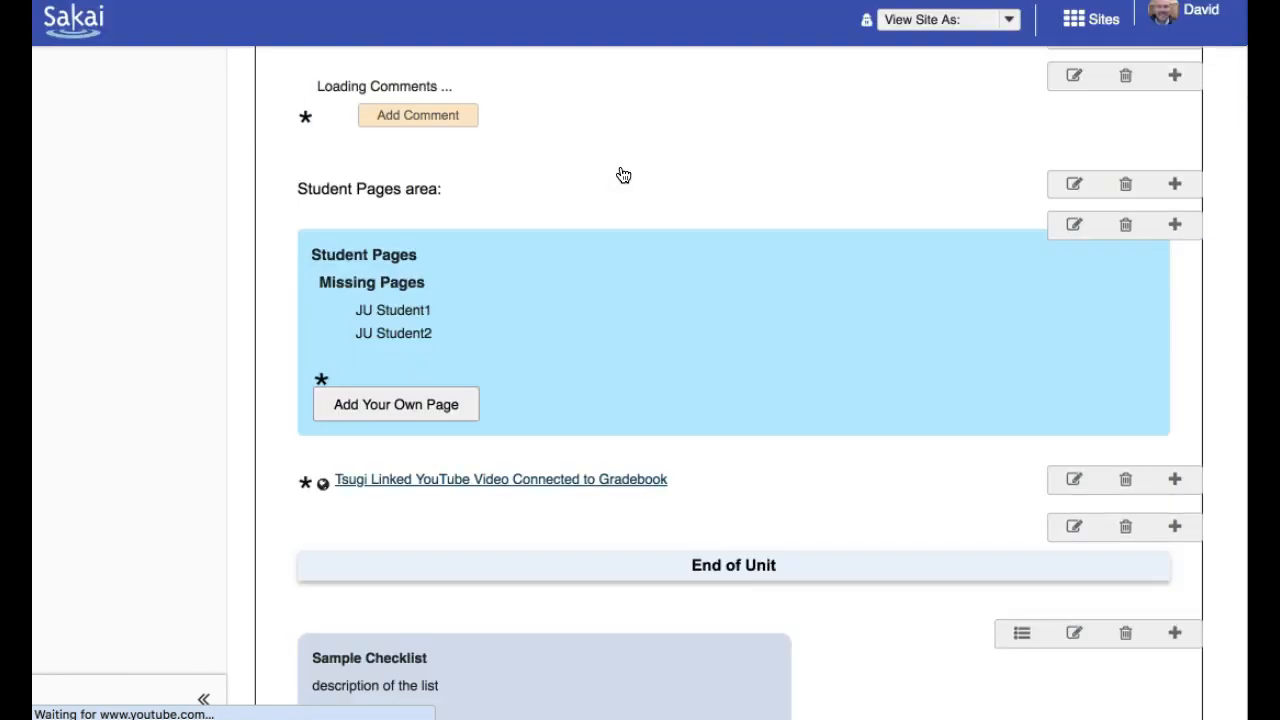
Step: Open the Sample Checklist in Lesson 2 for editing, agree to leave the page, and go to its Checklist Items section
scroll(621, 174, down, 5)
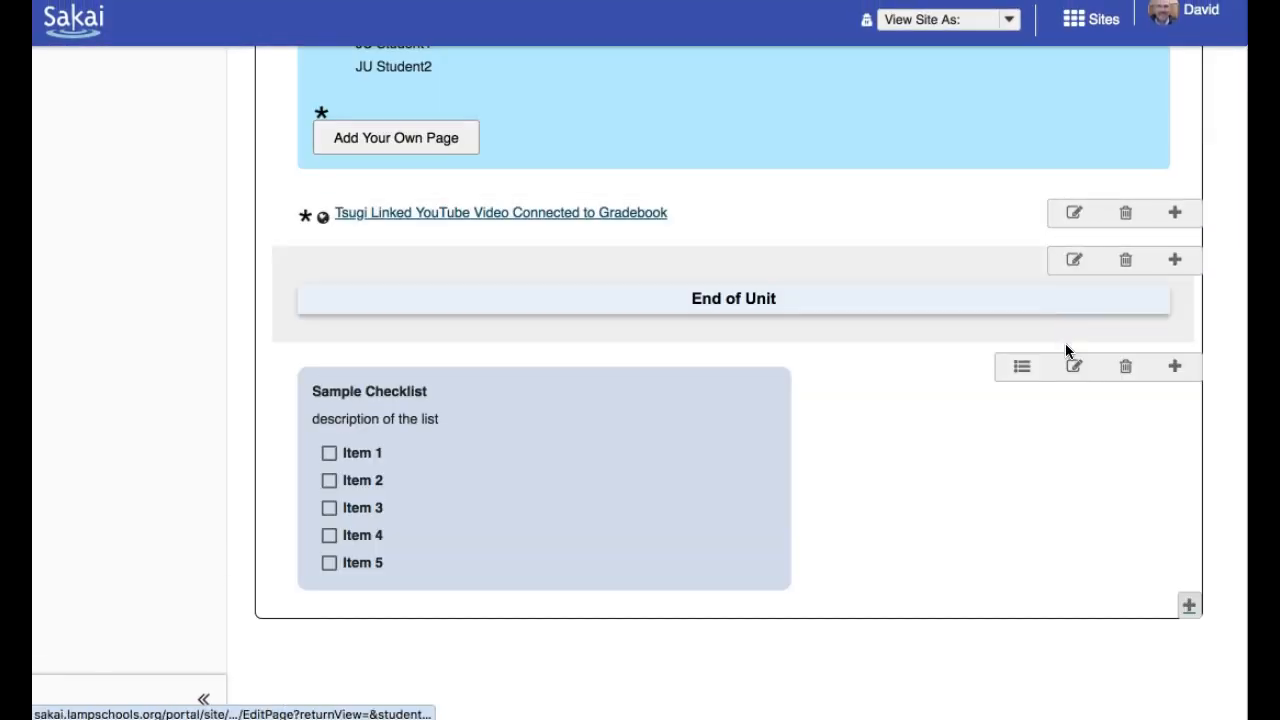
click(1072, 372)
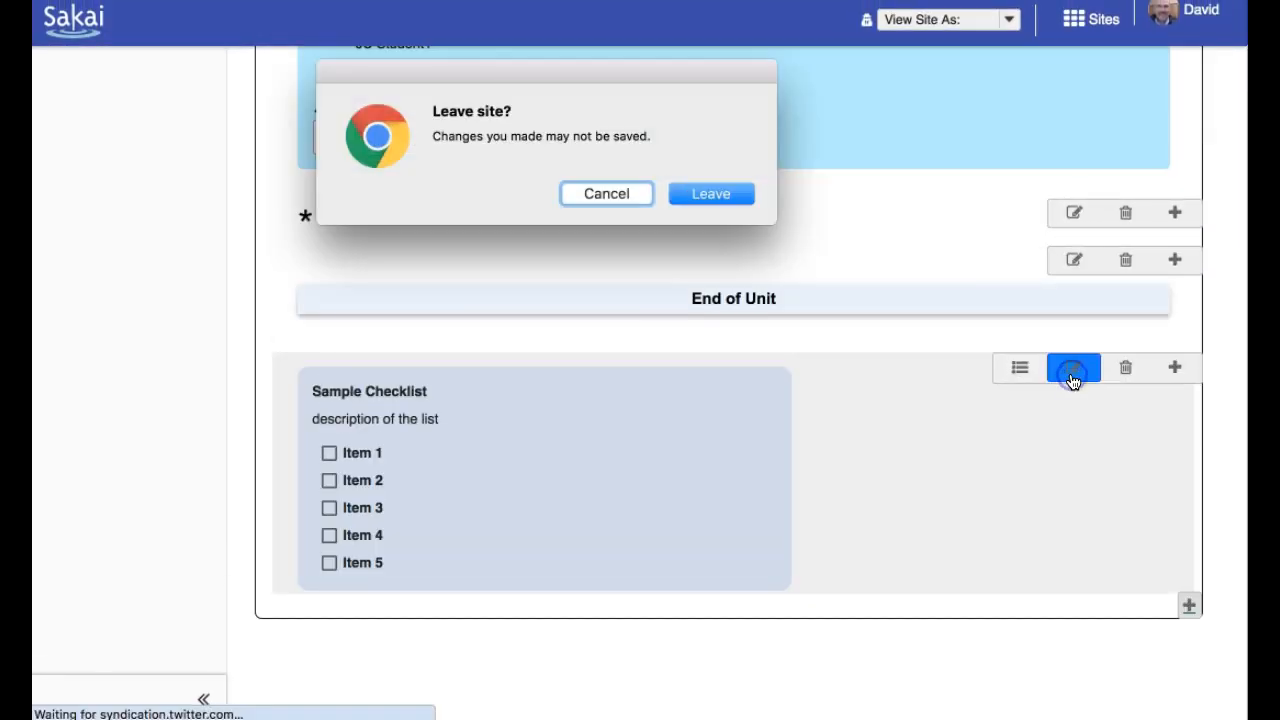
click(711, 195)
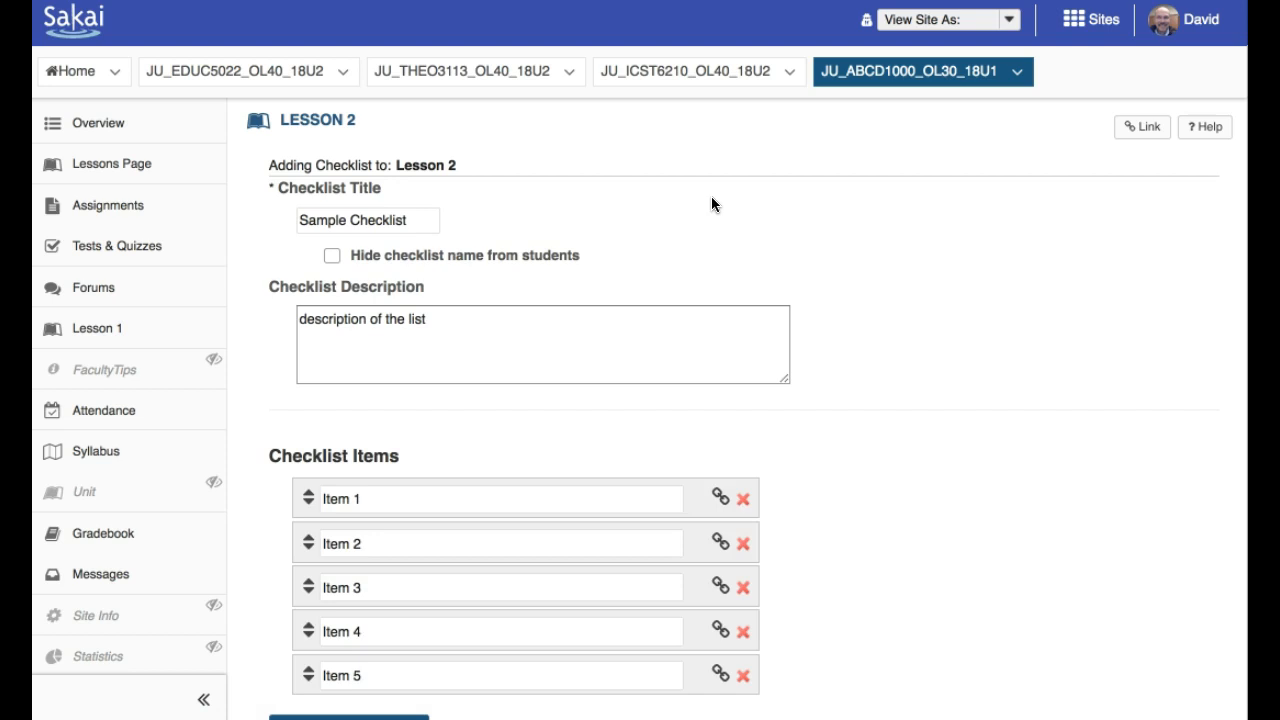
scroll(712, 198, down, 3)
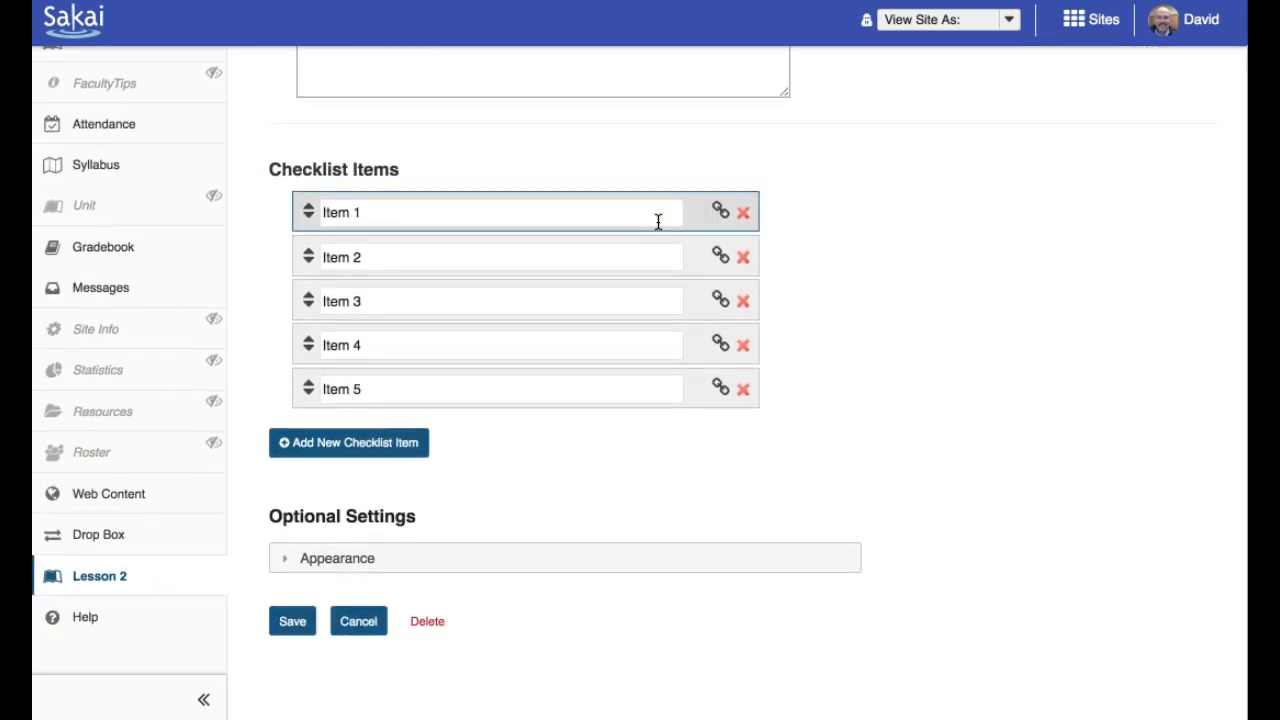